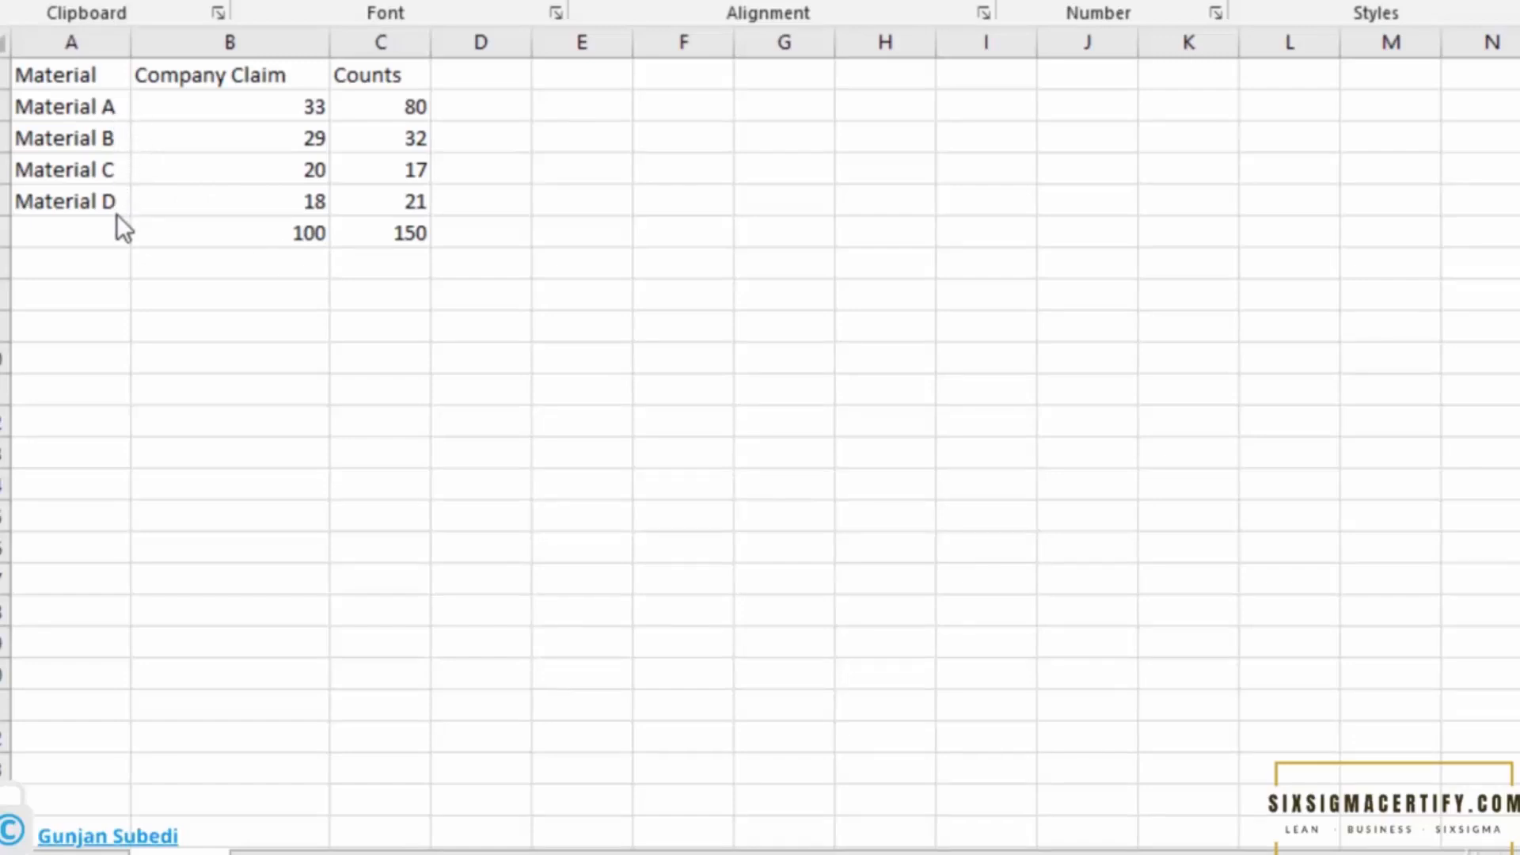
Review the company claim percentages and observed counts for each material in the spreadsheet.
left_click_drag(293, 107, 286, 207)
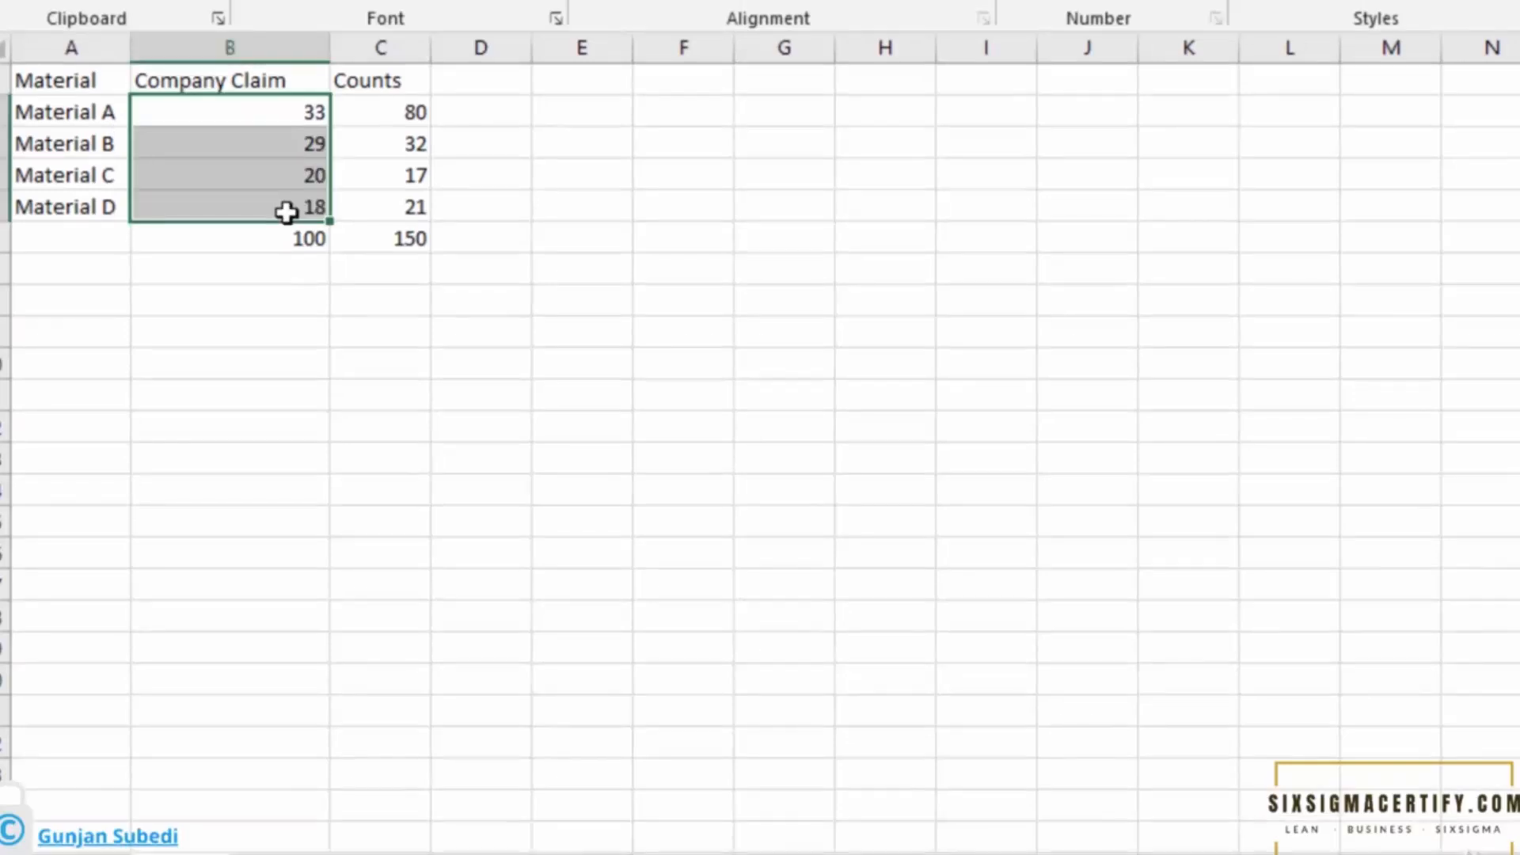
left_click(266, 229)
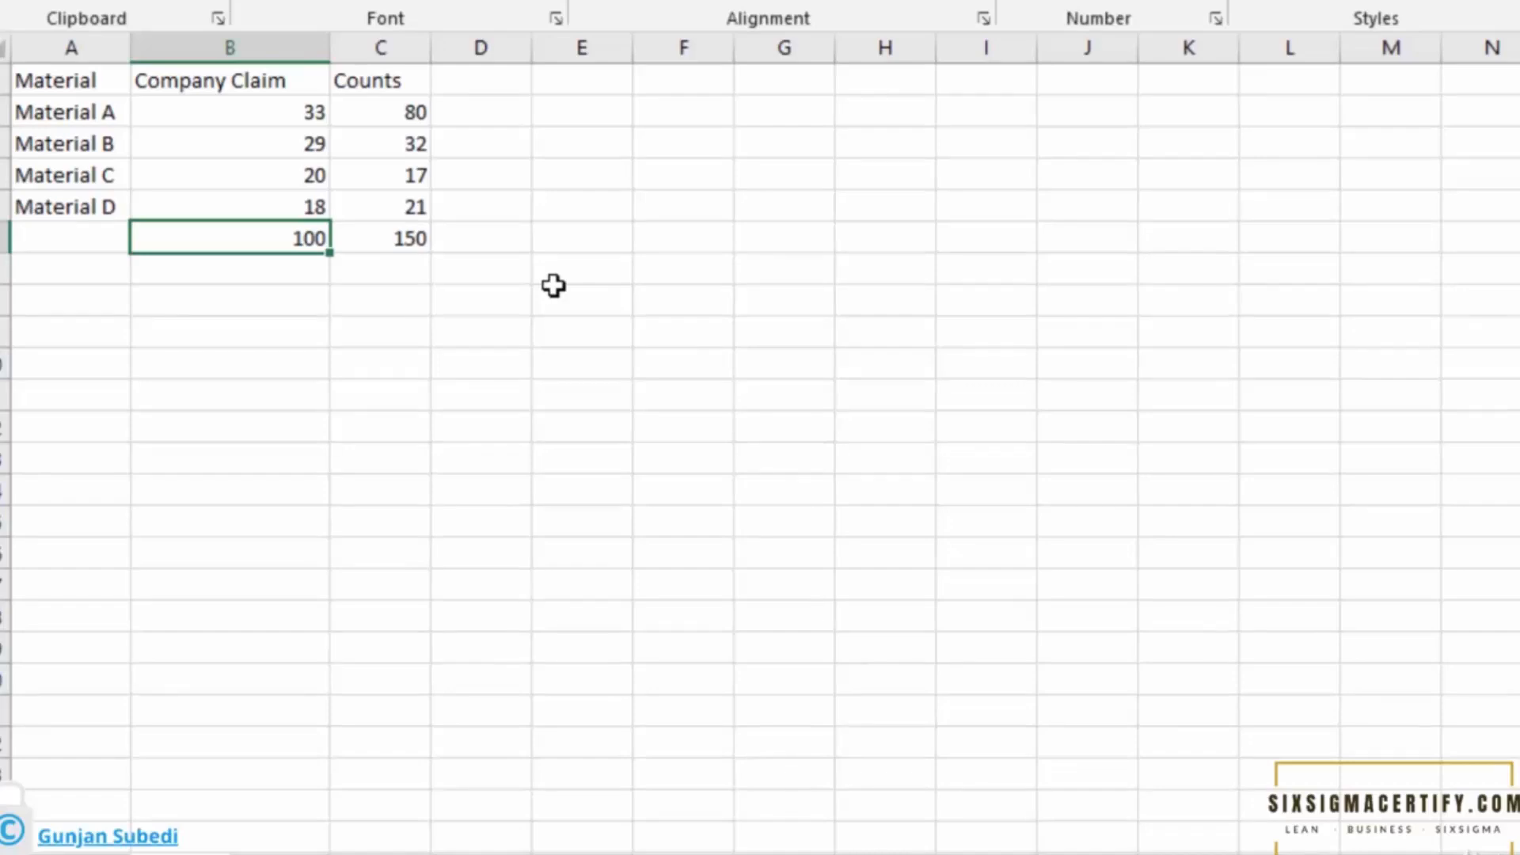
left_click(406, 236)
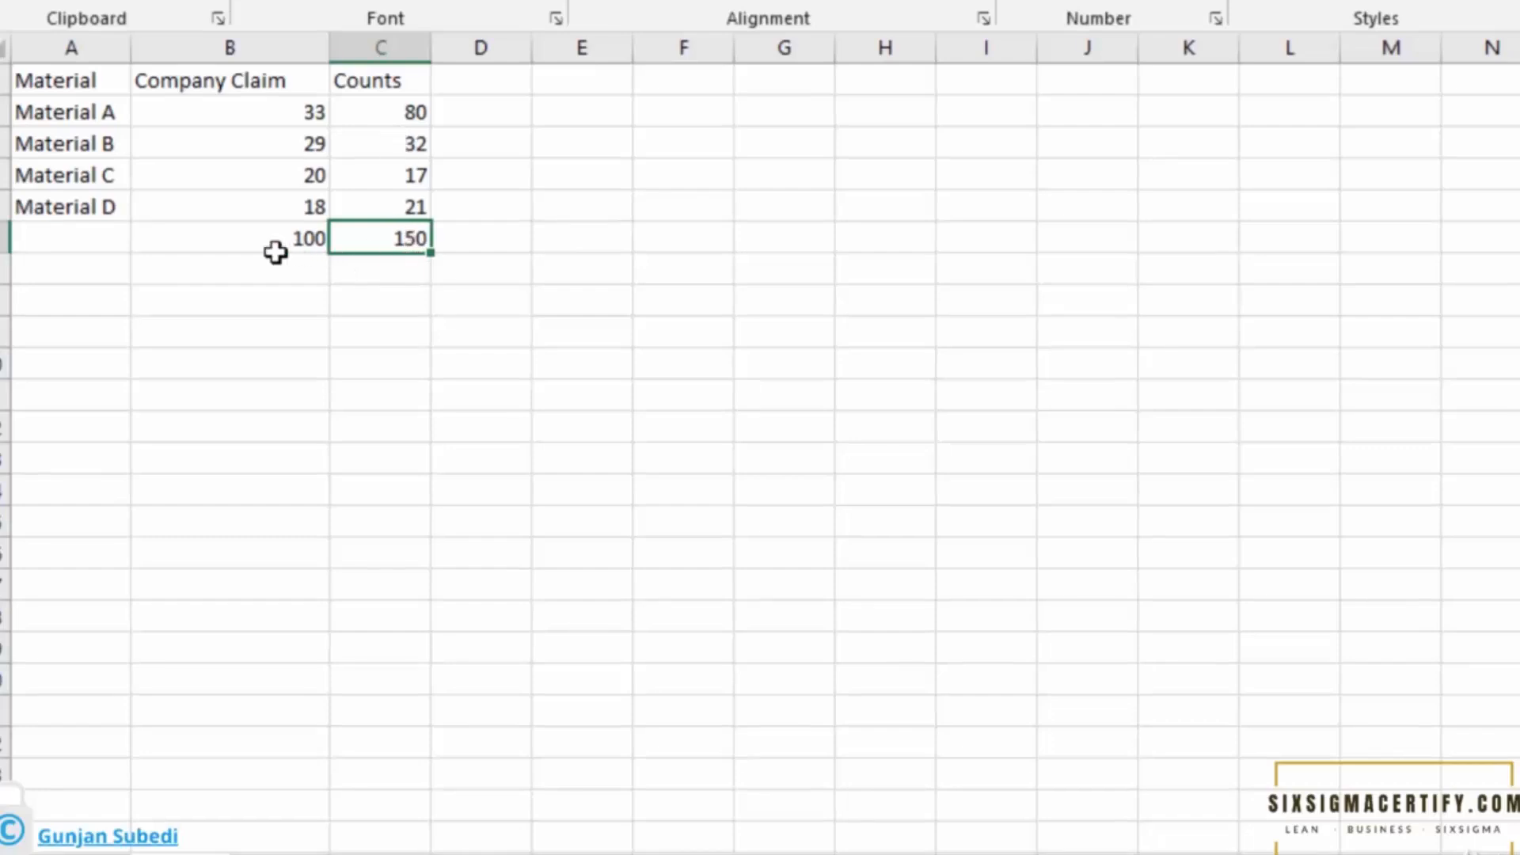
left_click(415, 115)
left_click(408, 238)
left_click(412, 112)
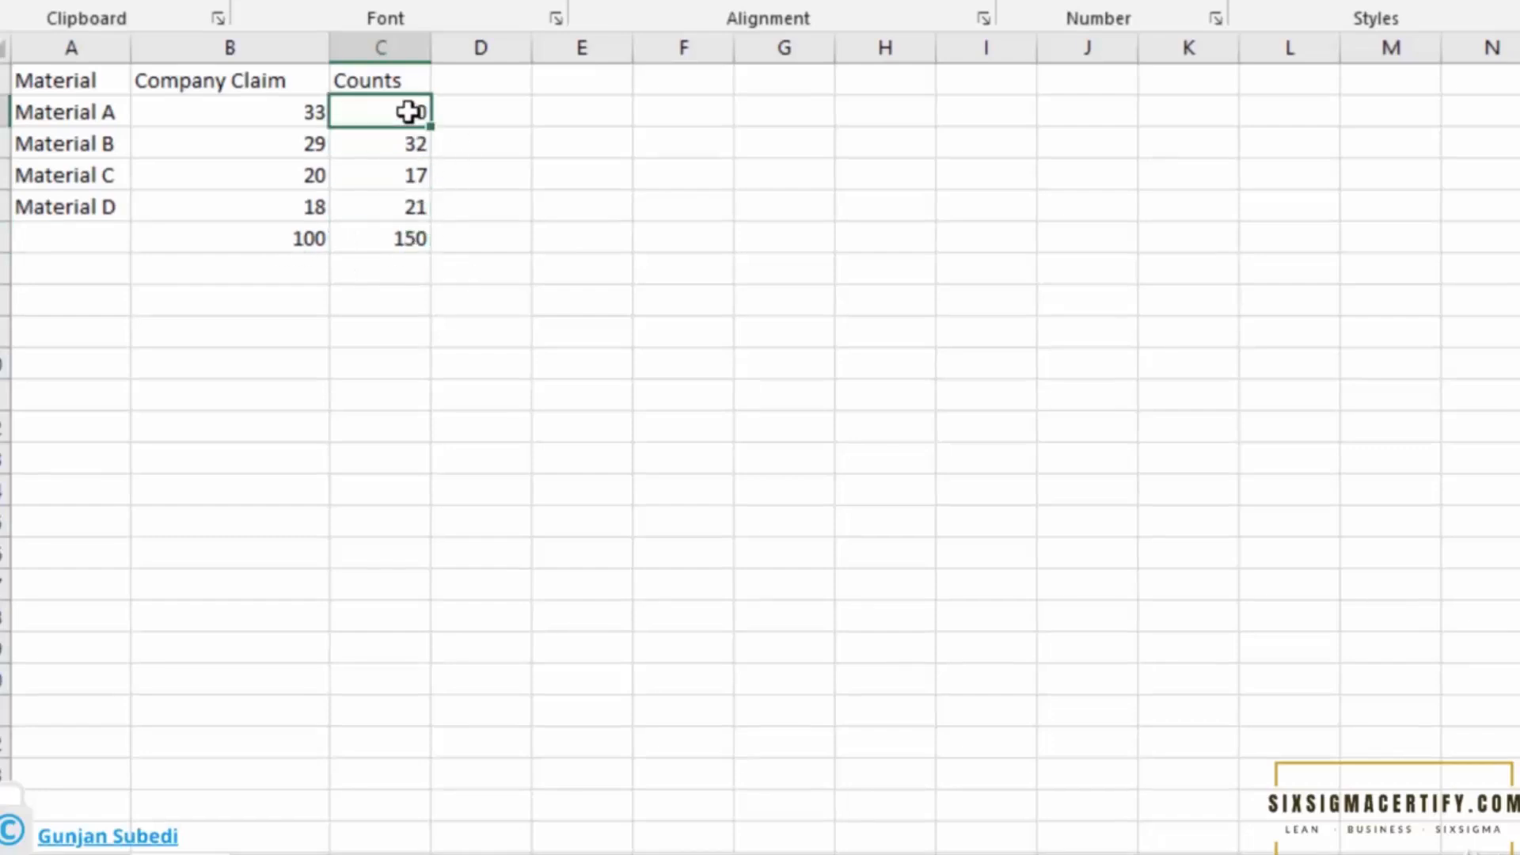
left_click(373, 138)
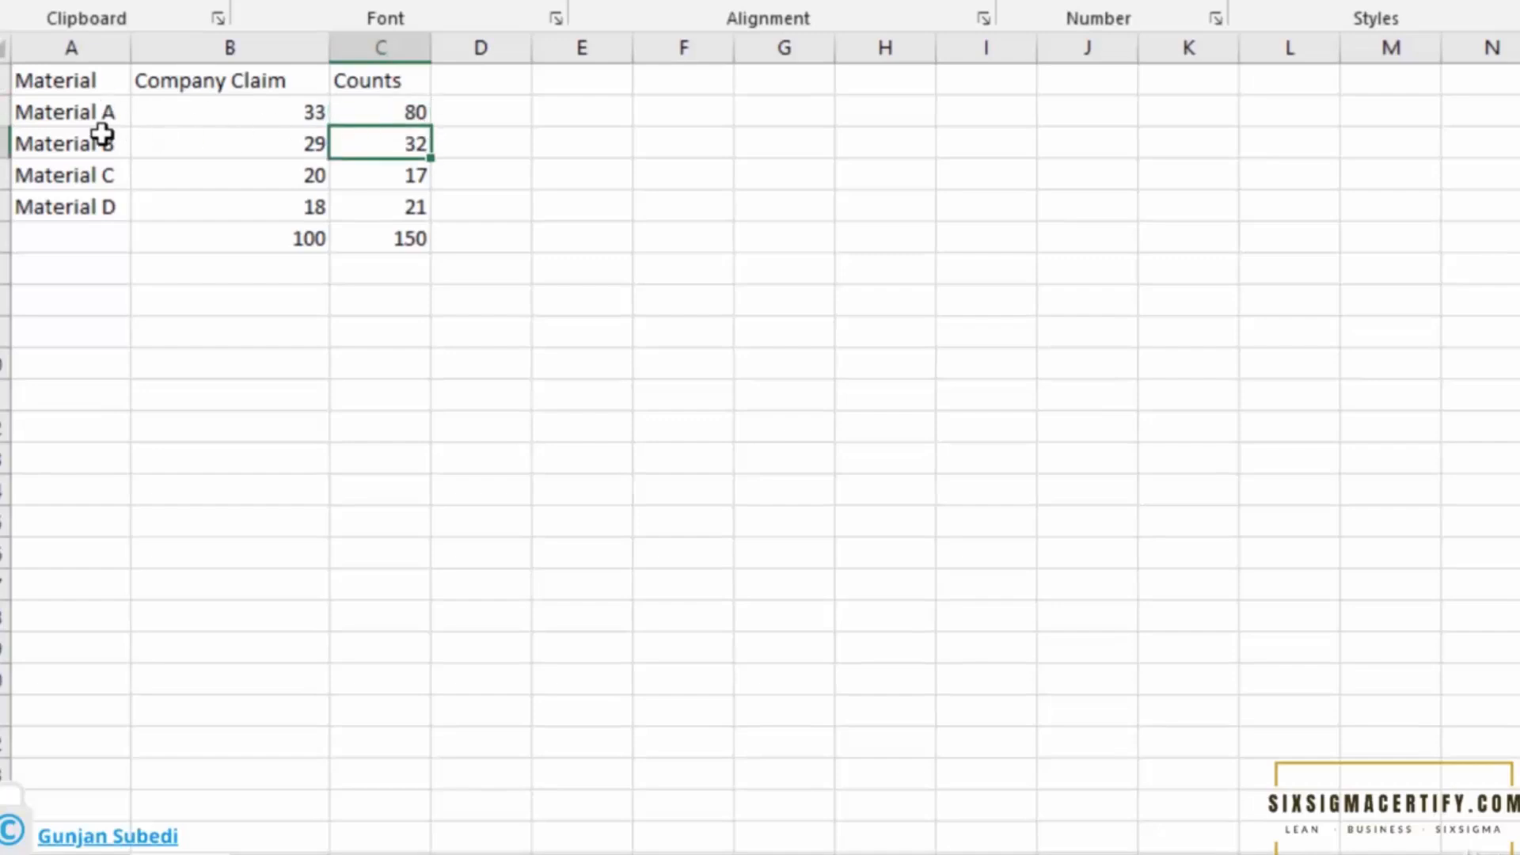
left_click(377, 175)
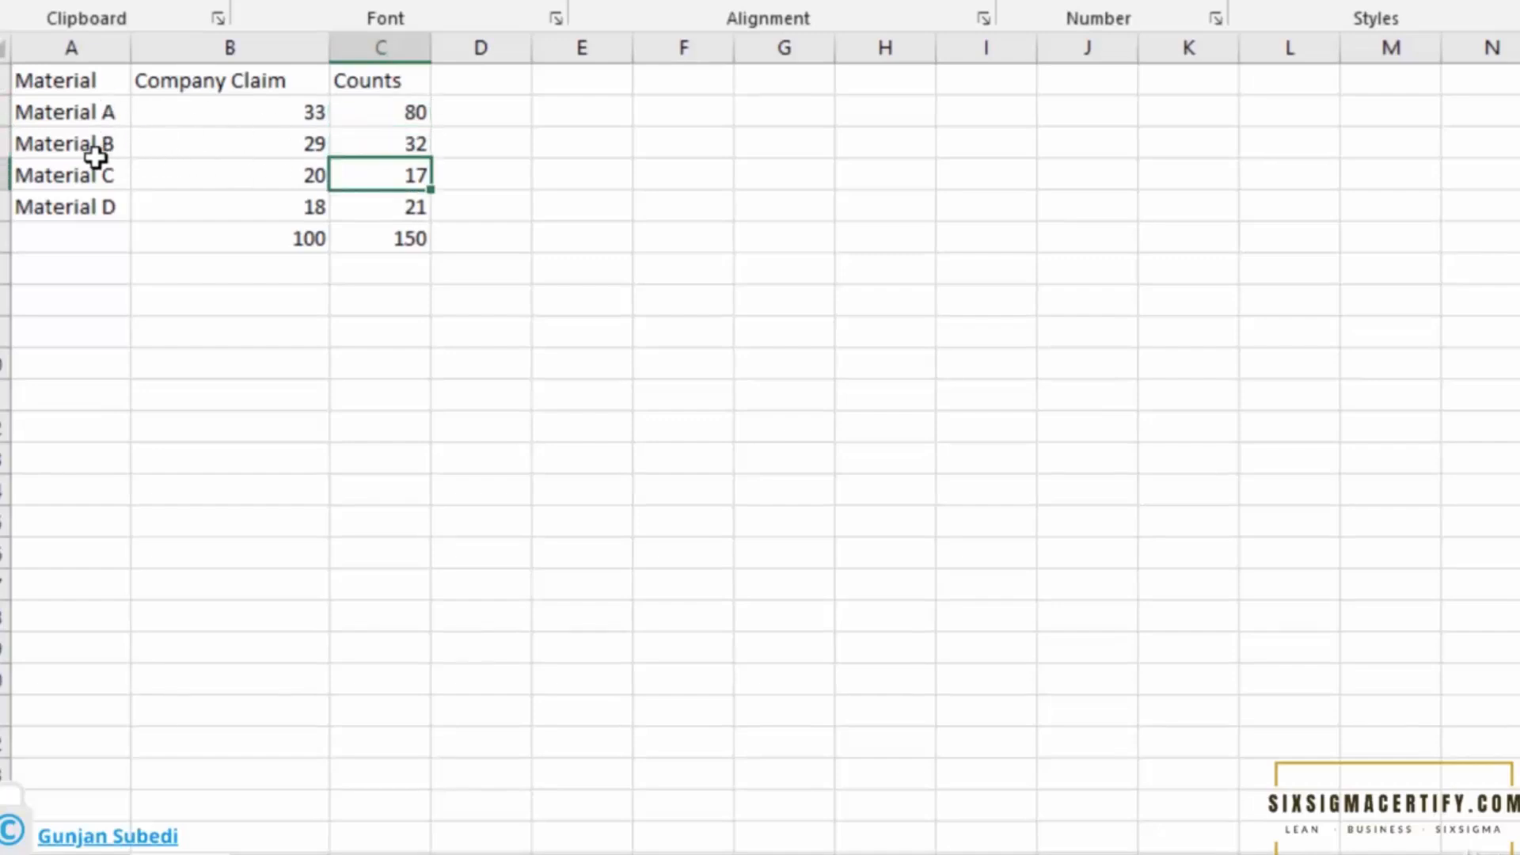
left_click(382, 212)
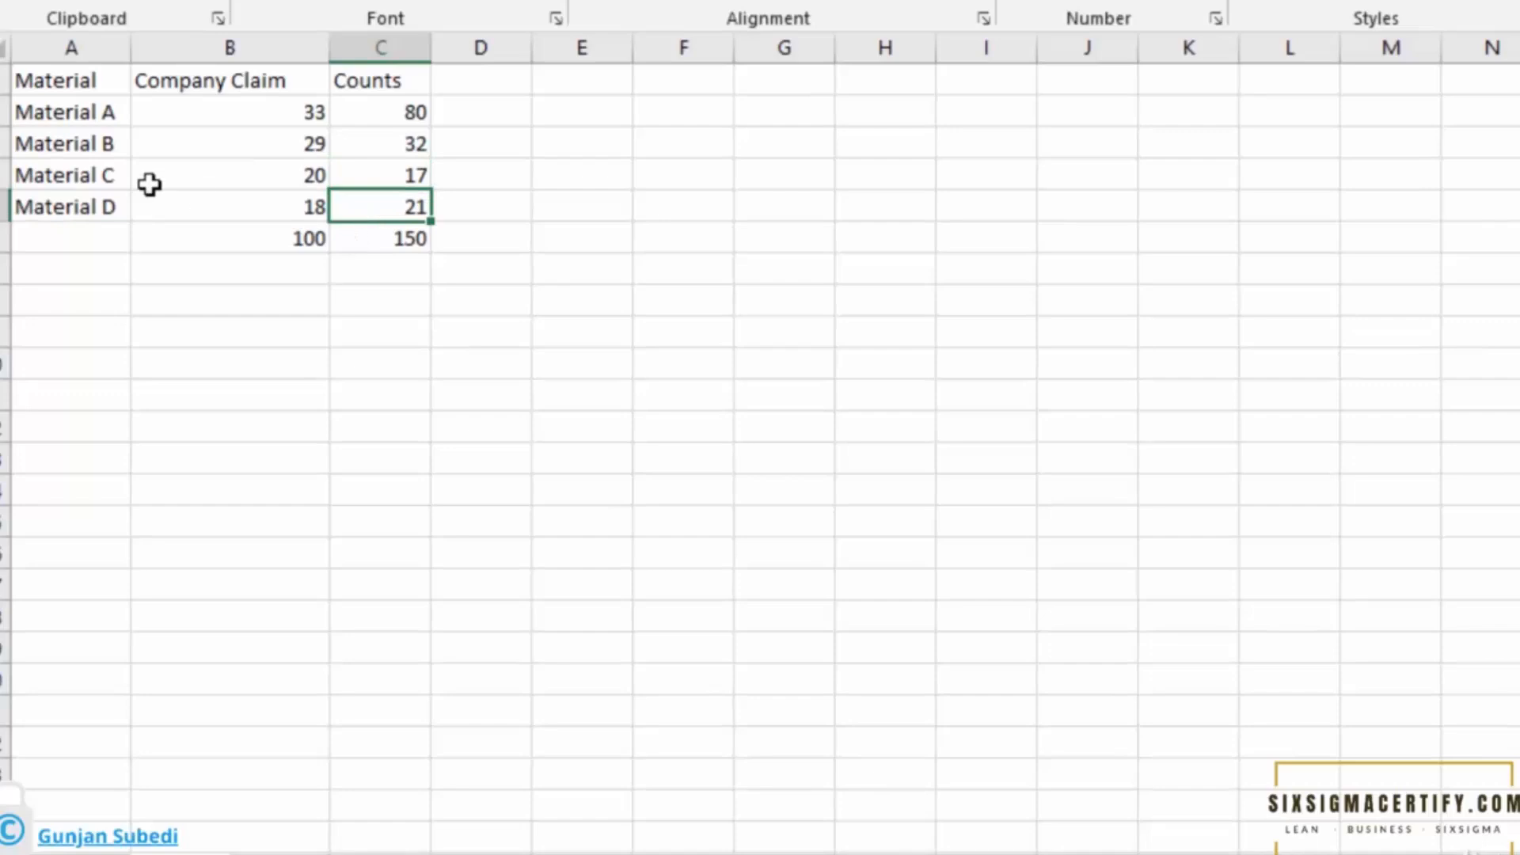
left_click(272, 85)
key("ctrl+shift+Down")
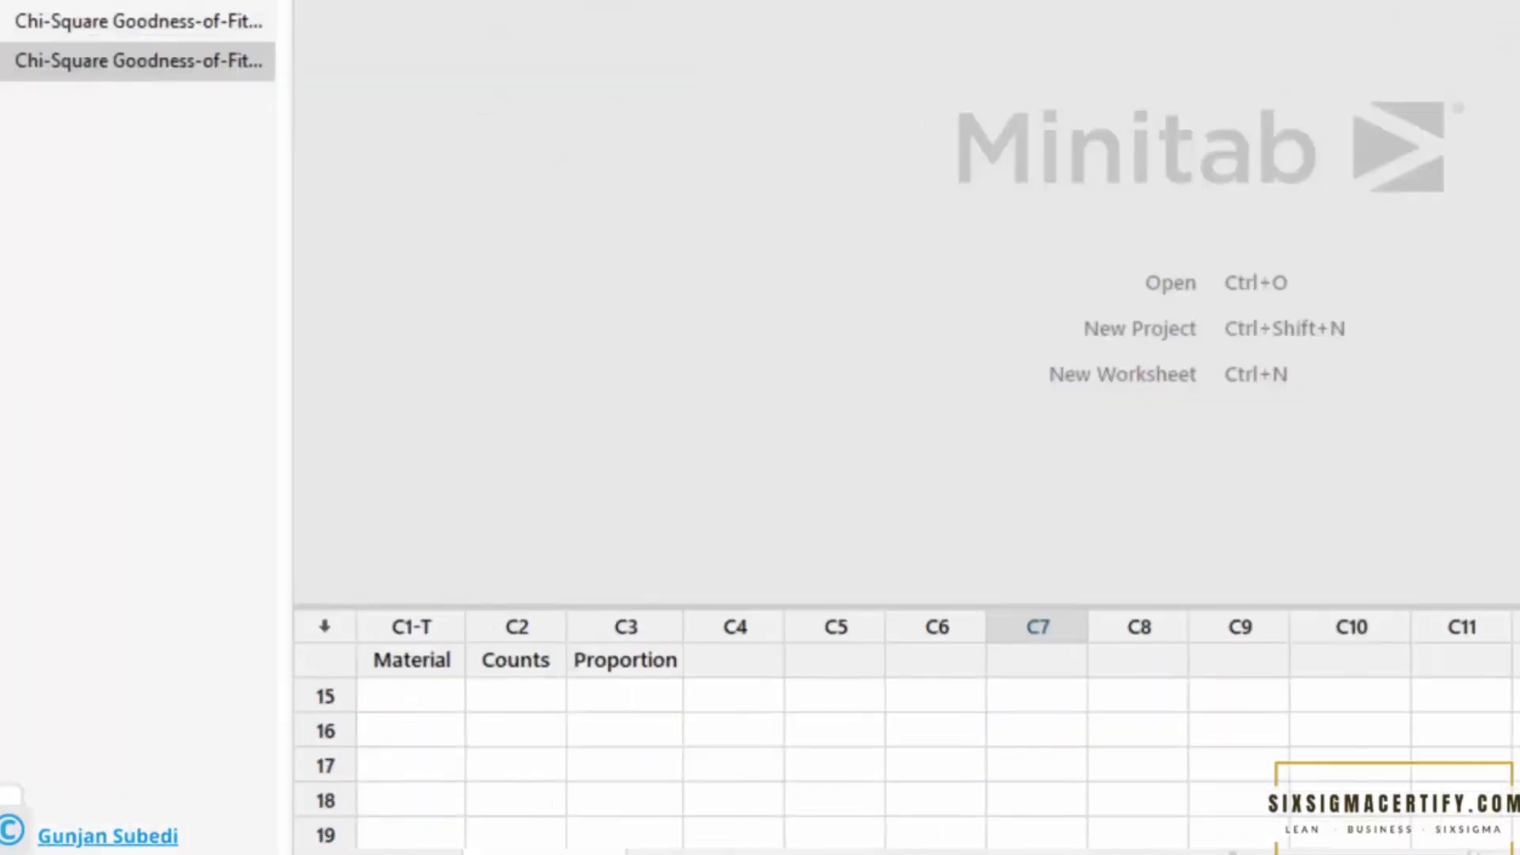
Compare the Material, Counts and Proportion columns in the worksheet against the spreadsheet data.
scroll(907, 752, "up", 5)
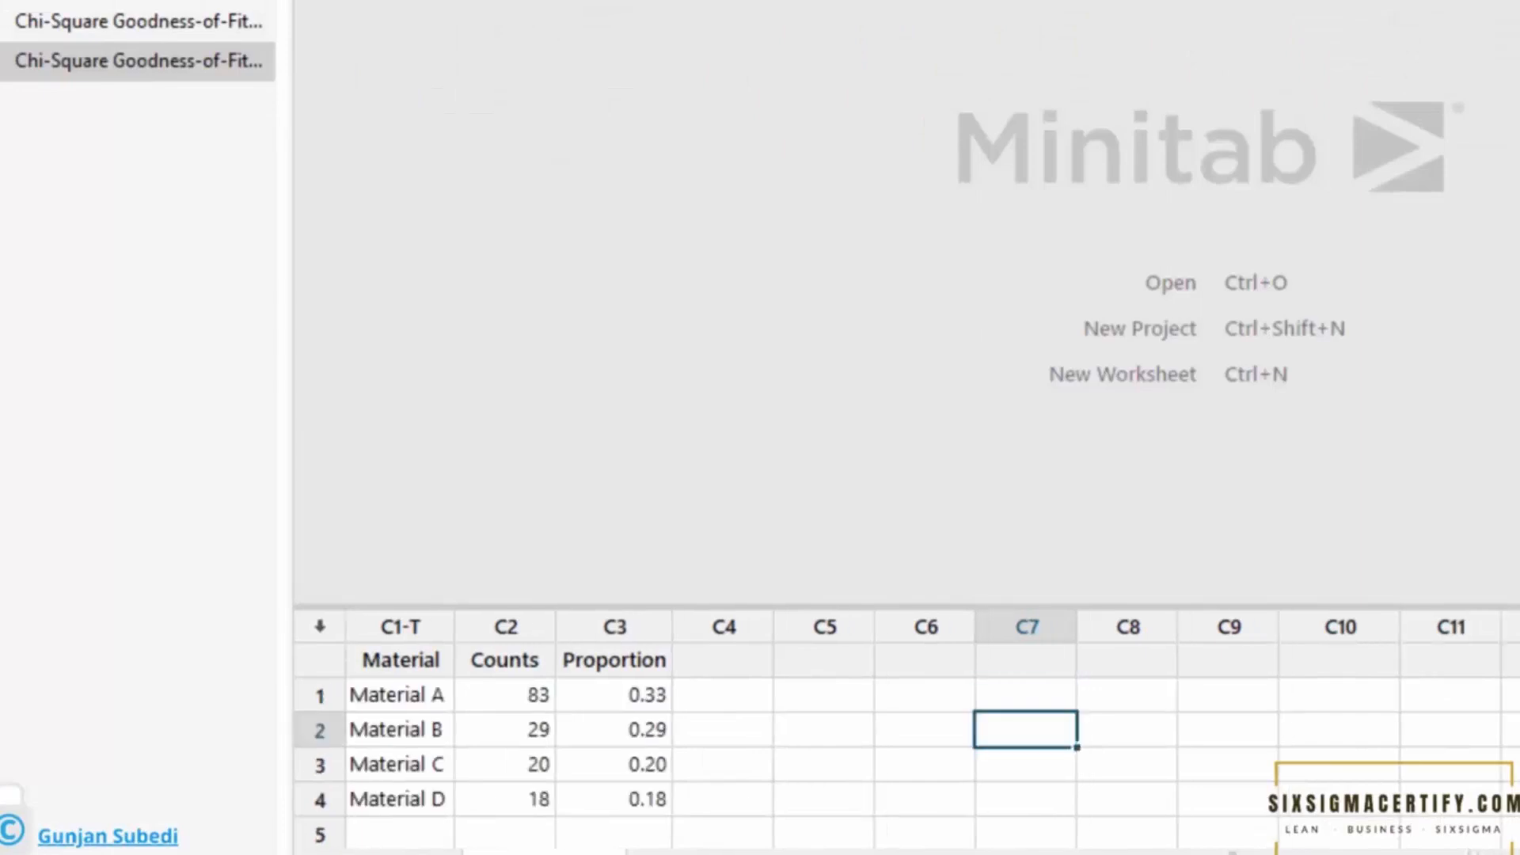
left_click_drag(1506, 608, 1416, 13)
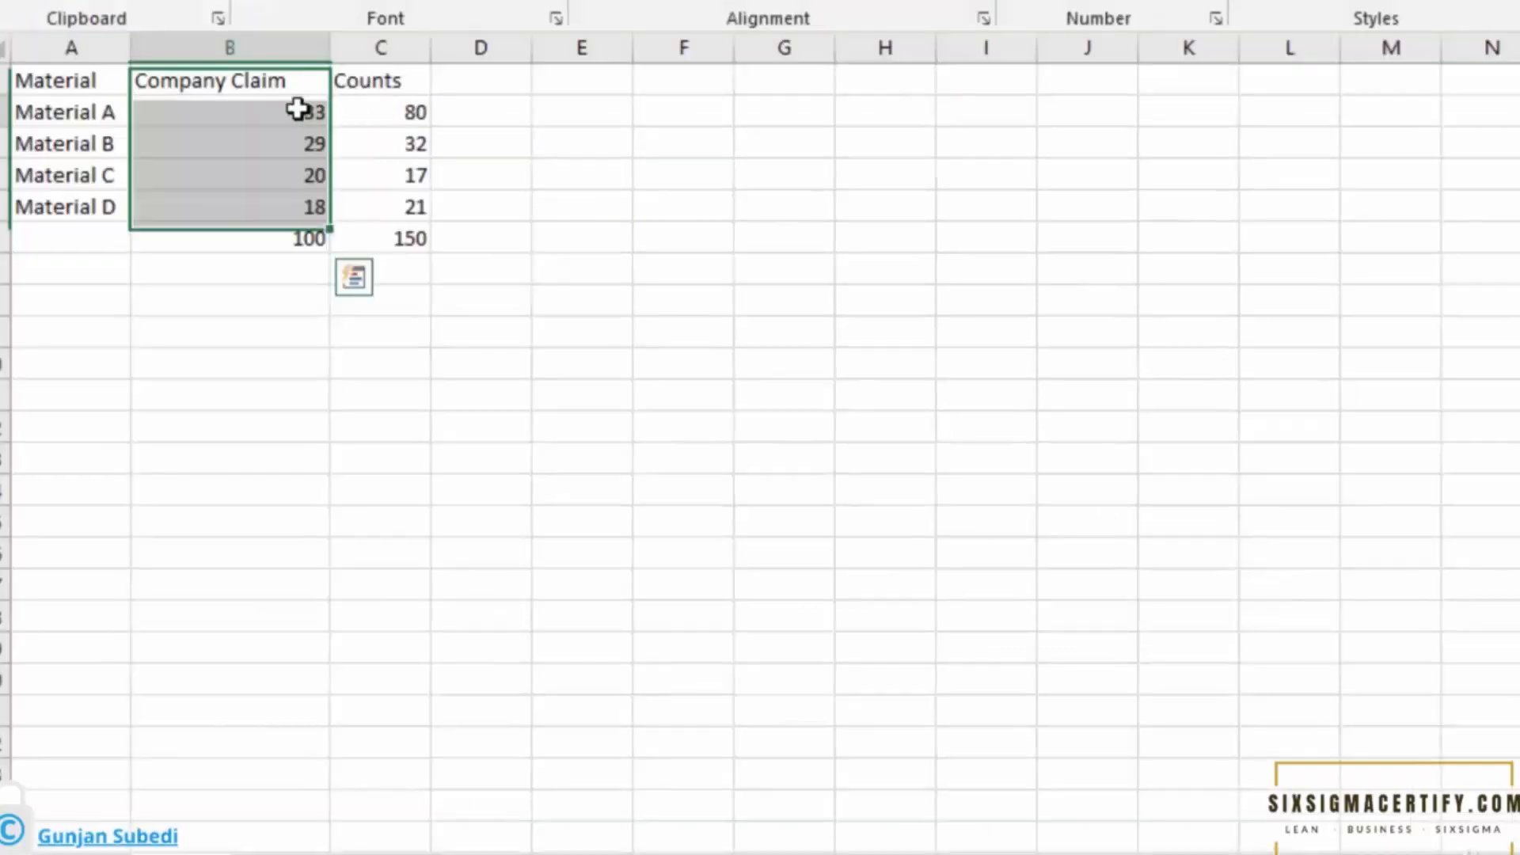
left_click(296, 109)
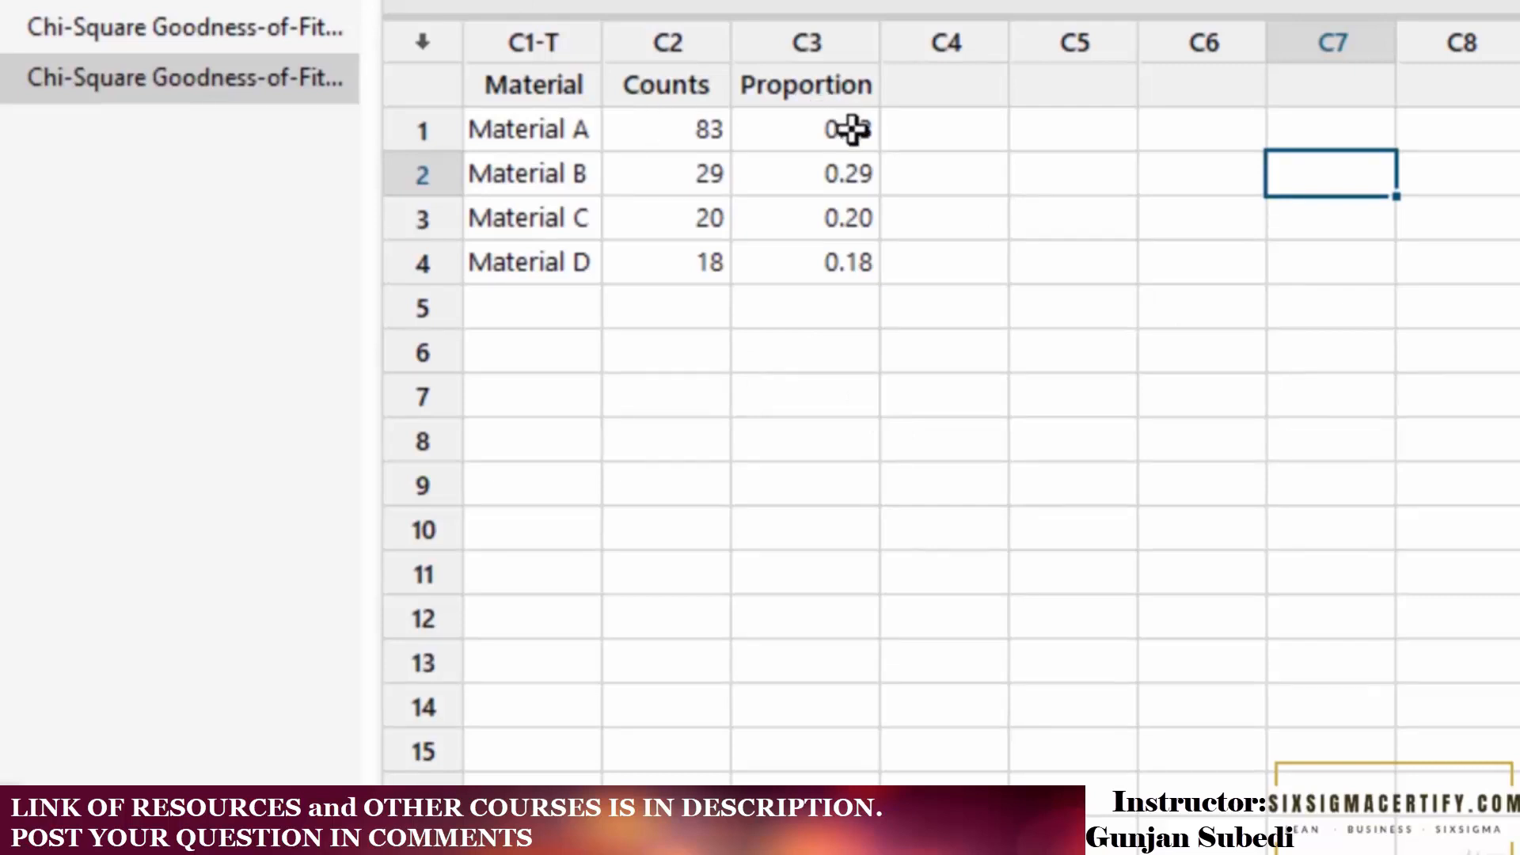
left_click_drag(661, 85, 656, 248)
left_click(944, 395)
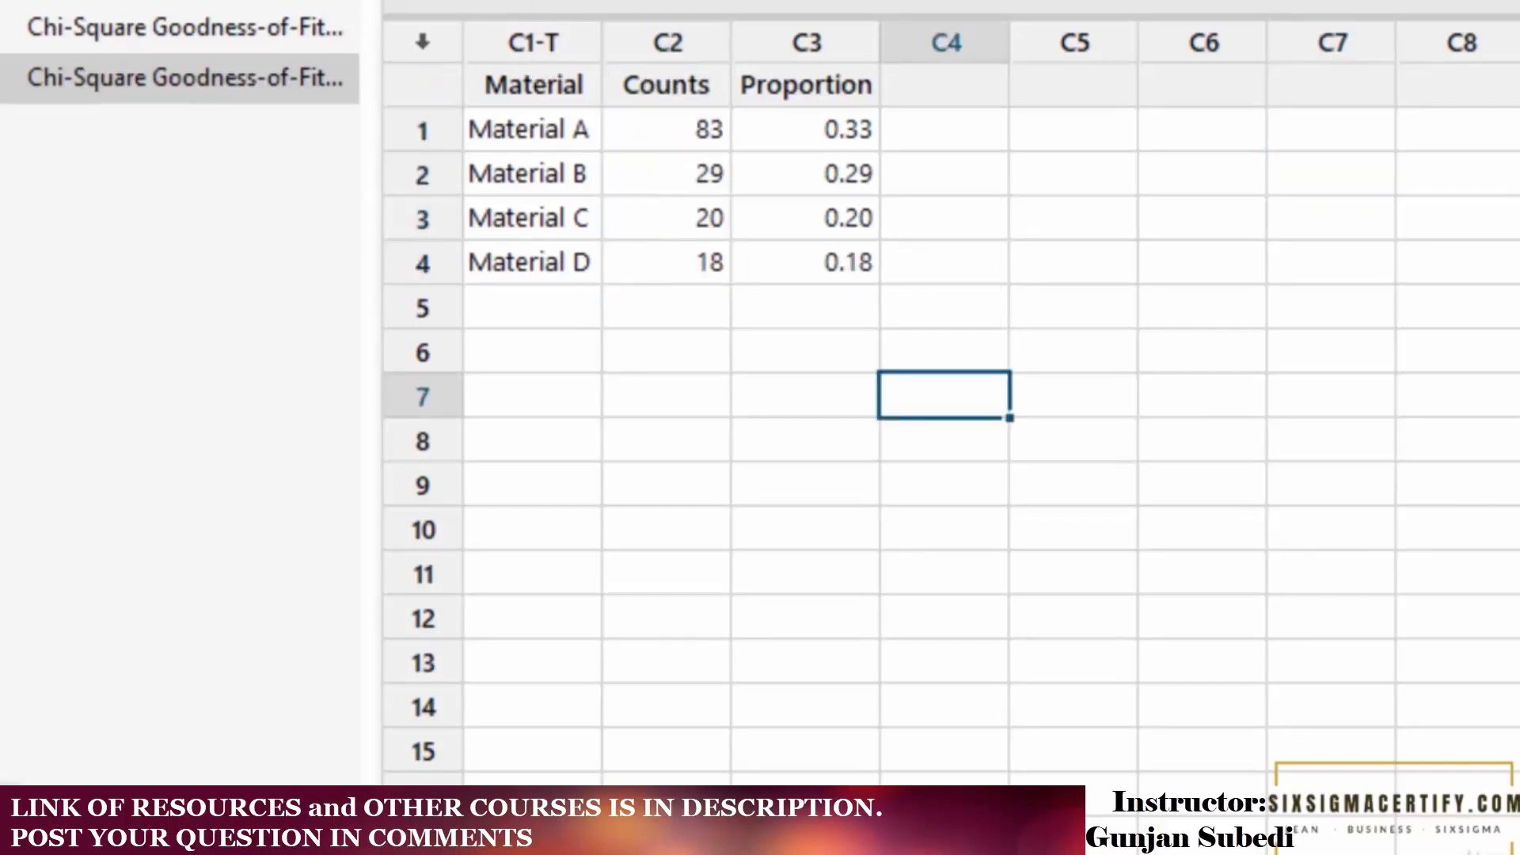
Open the Chi-Square Goodness-of-Fit Test (One Variable) dialog.
key("alt+s")
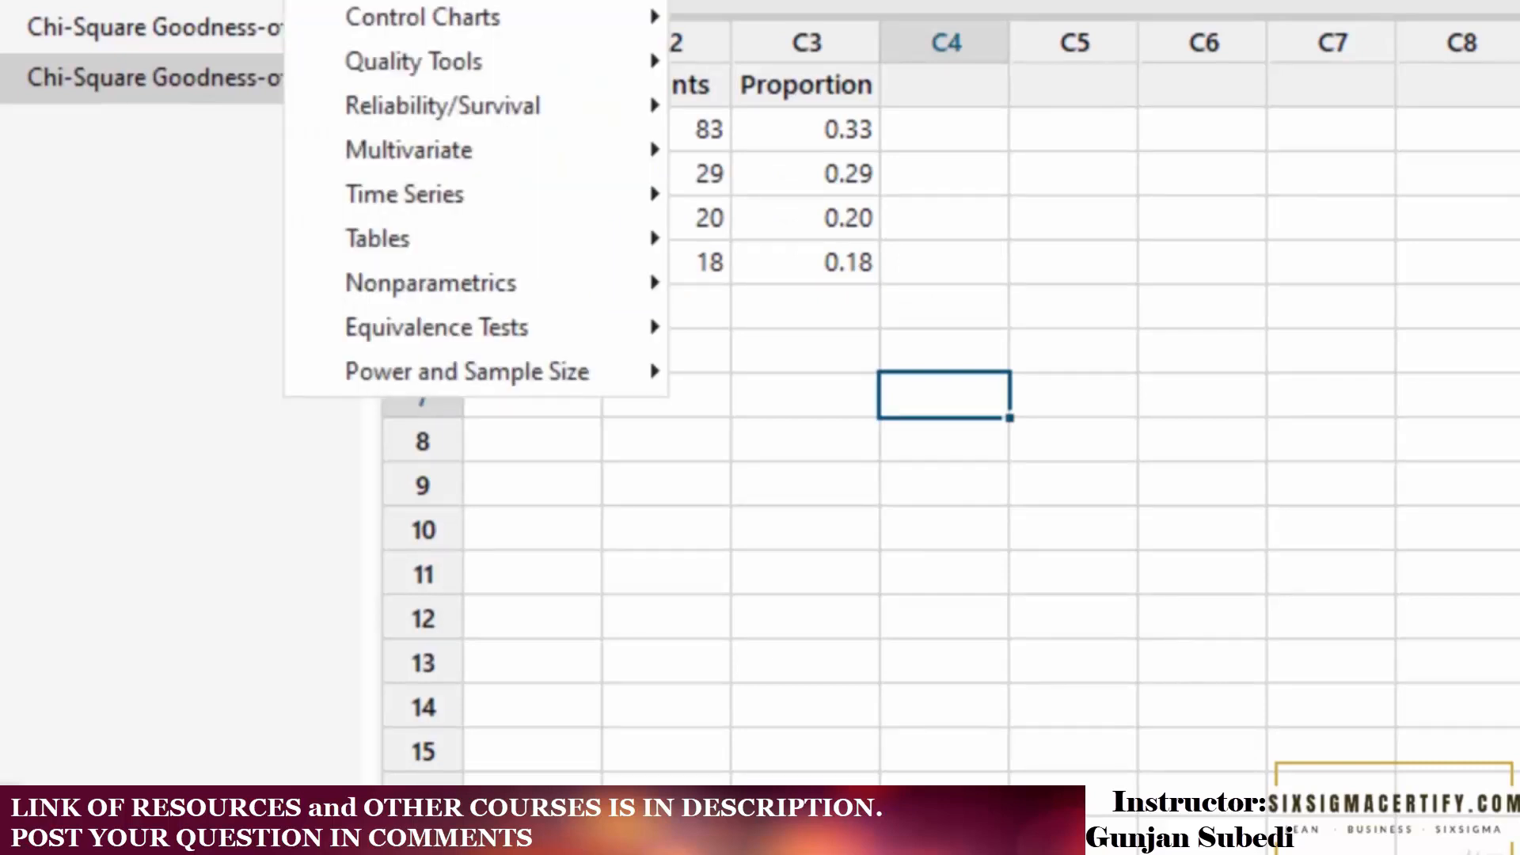
mouse_move(411, 240)
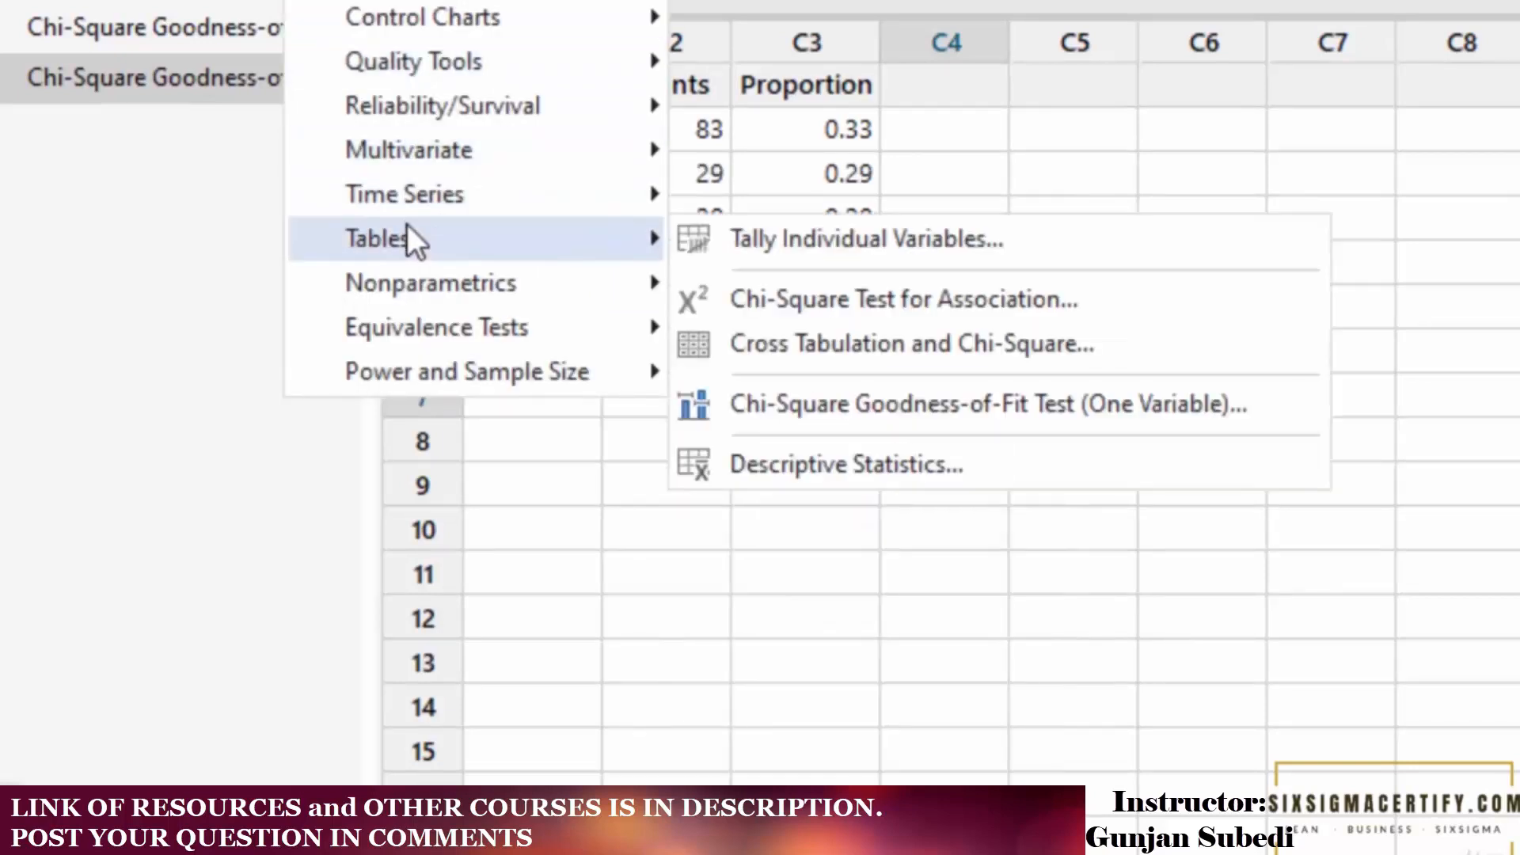
left_click(817, 408)
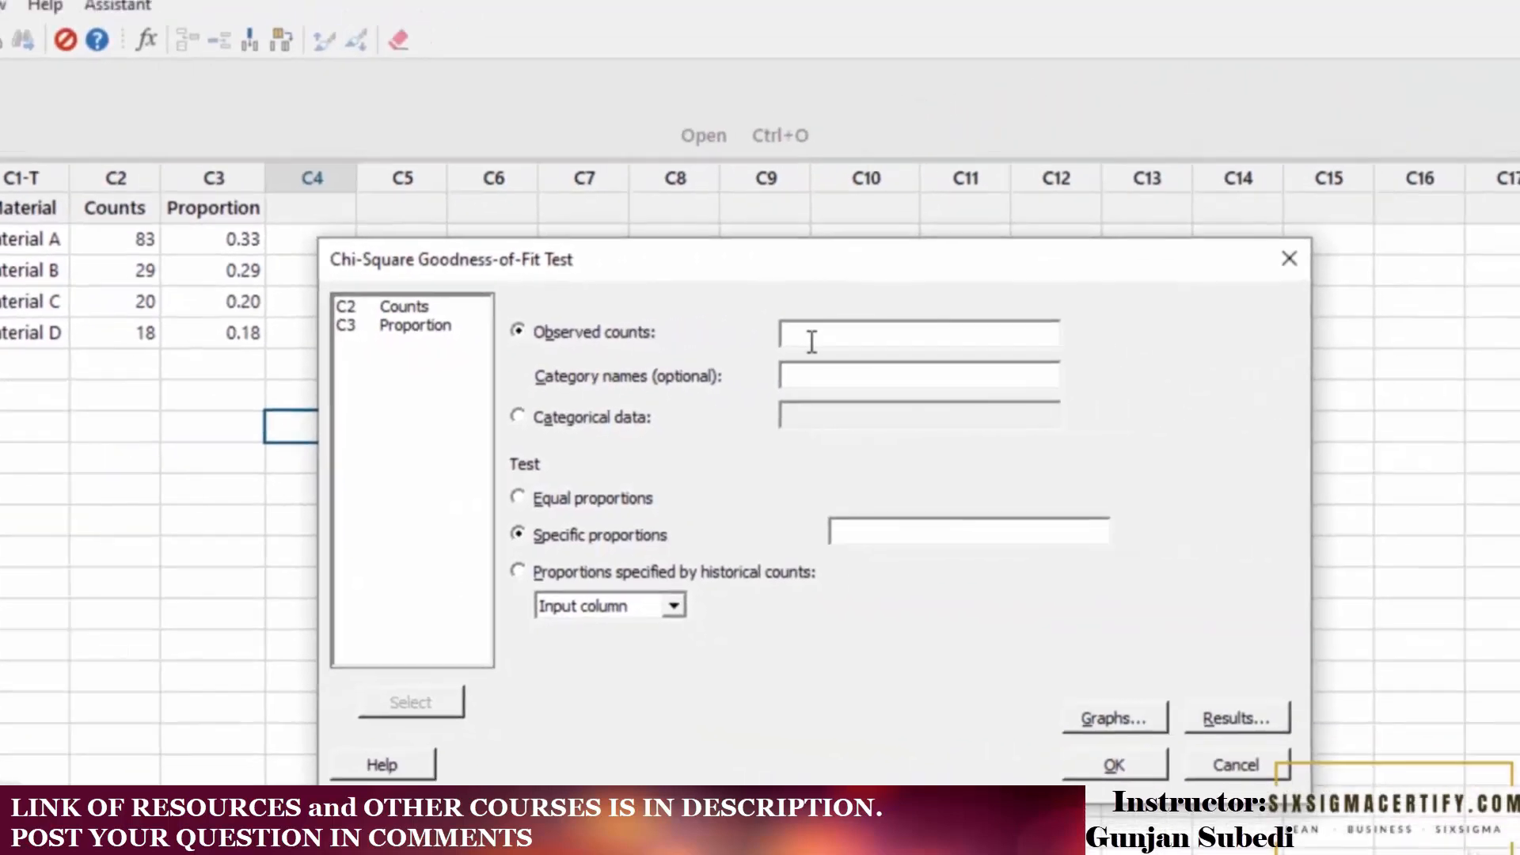
Set observed counts to Counts, category names to Proportion, and specific proportions to Proportion.
double_click(424, 308)
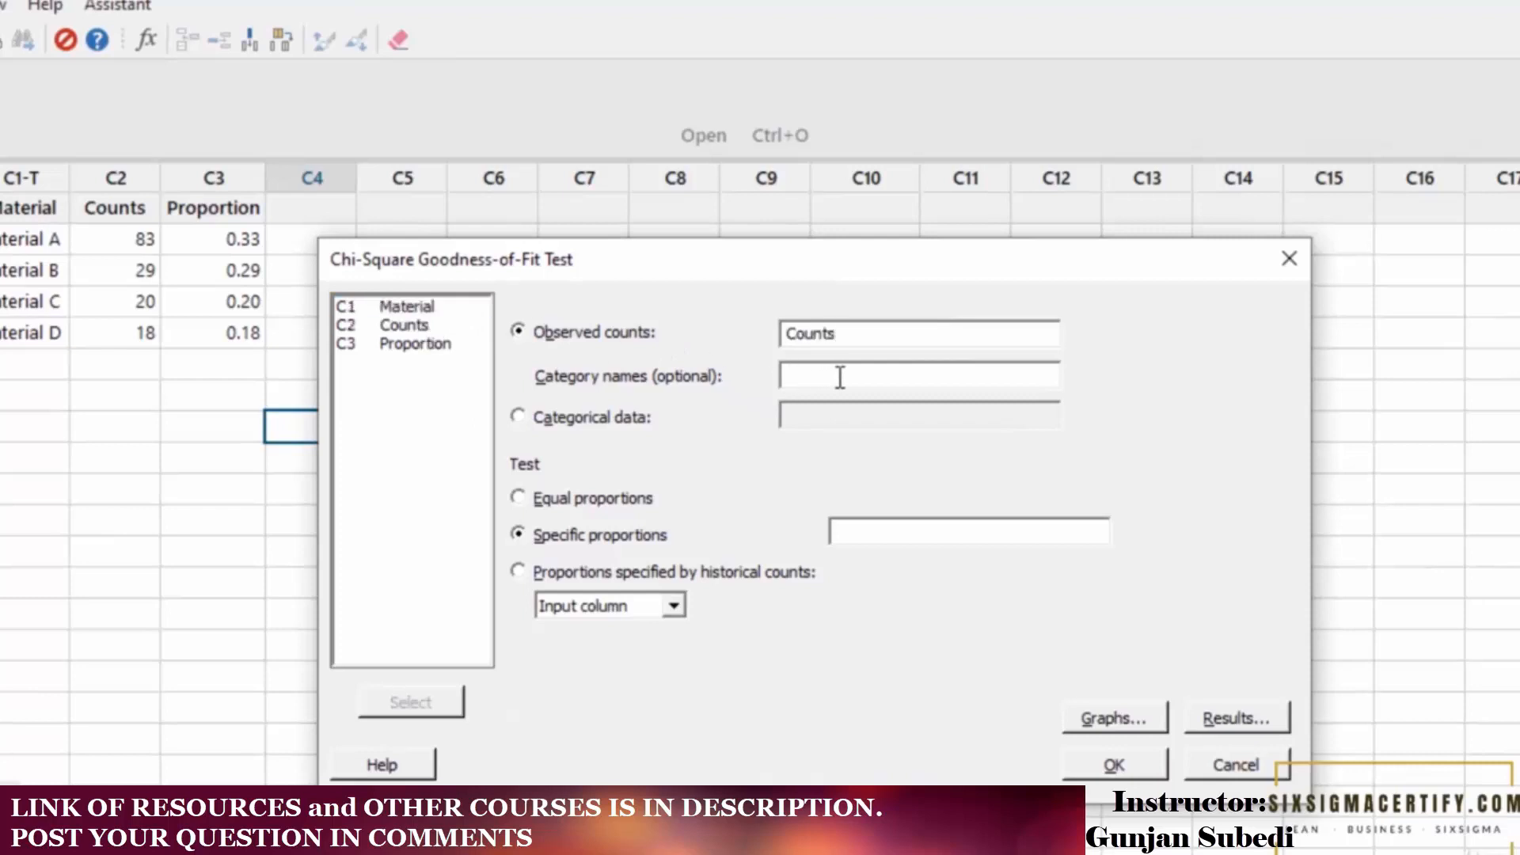
double_click(390, 347)
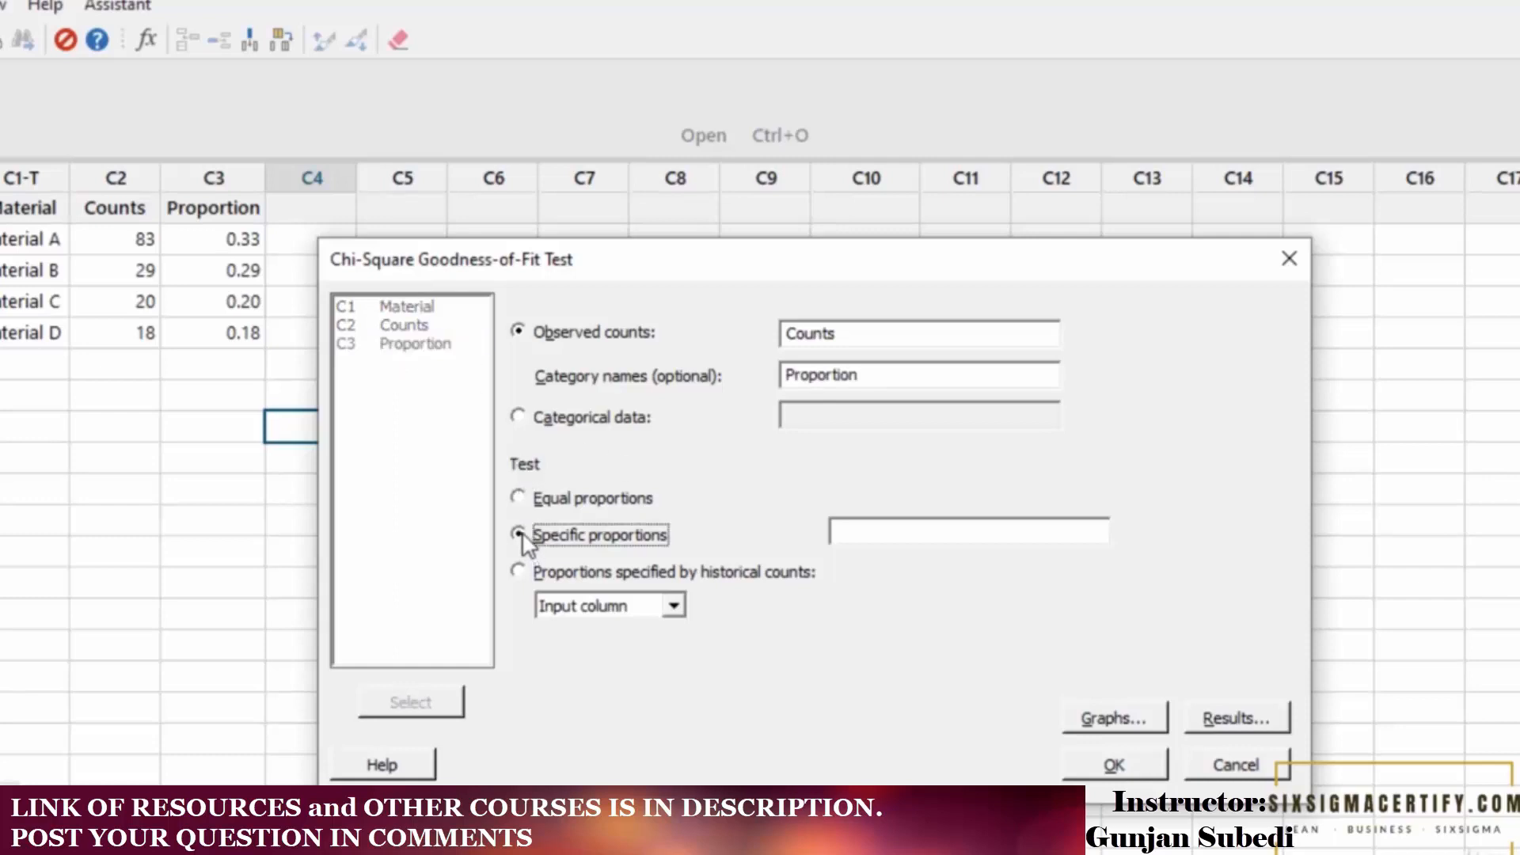
left_click(887, 524)
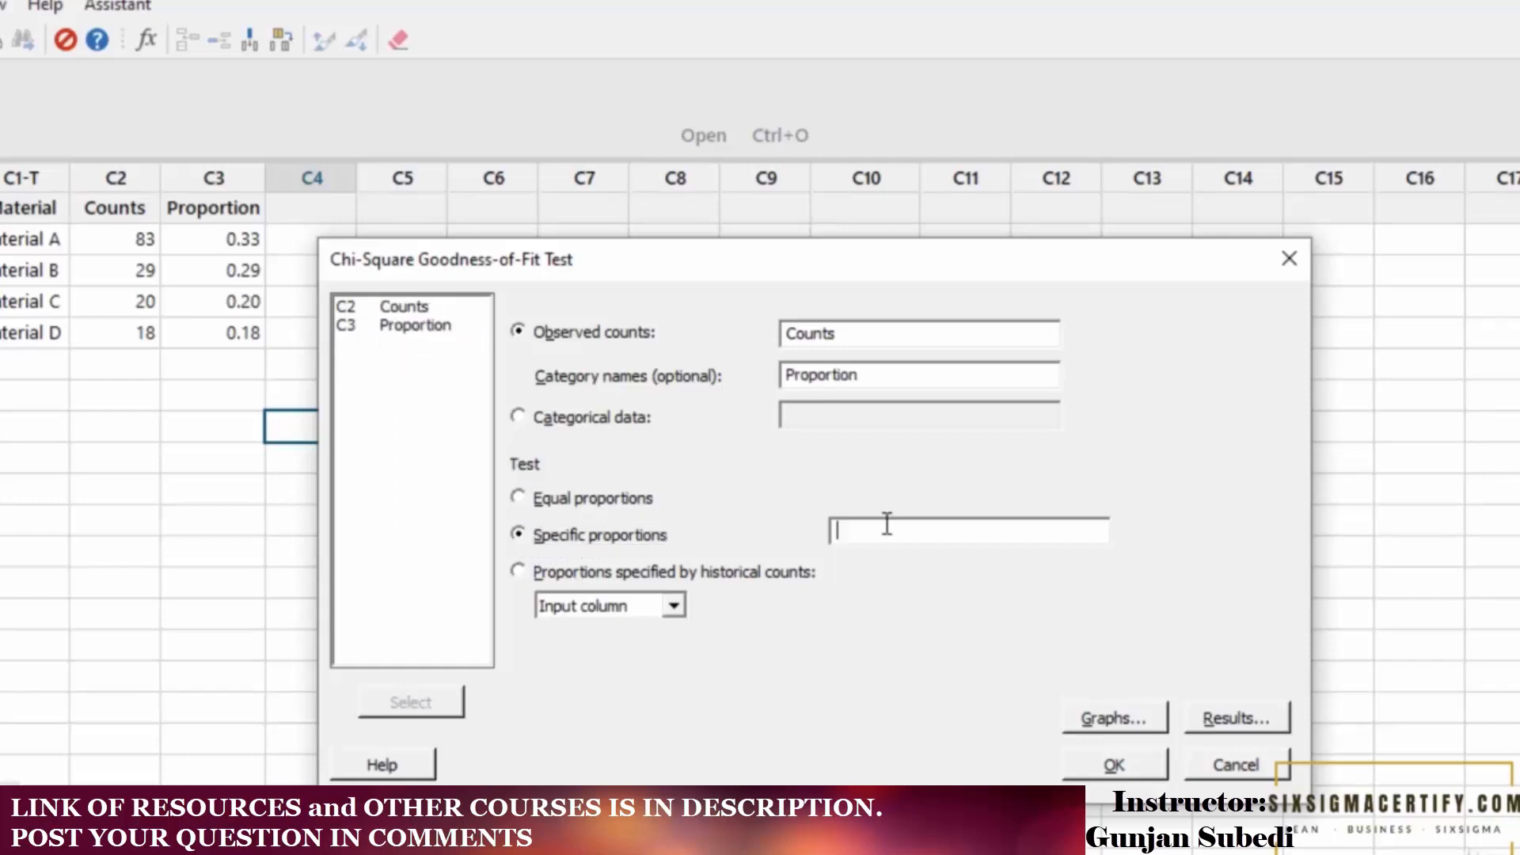
double_click(390, 326)
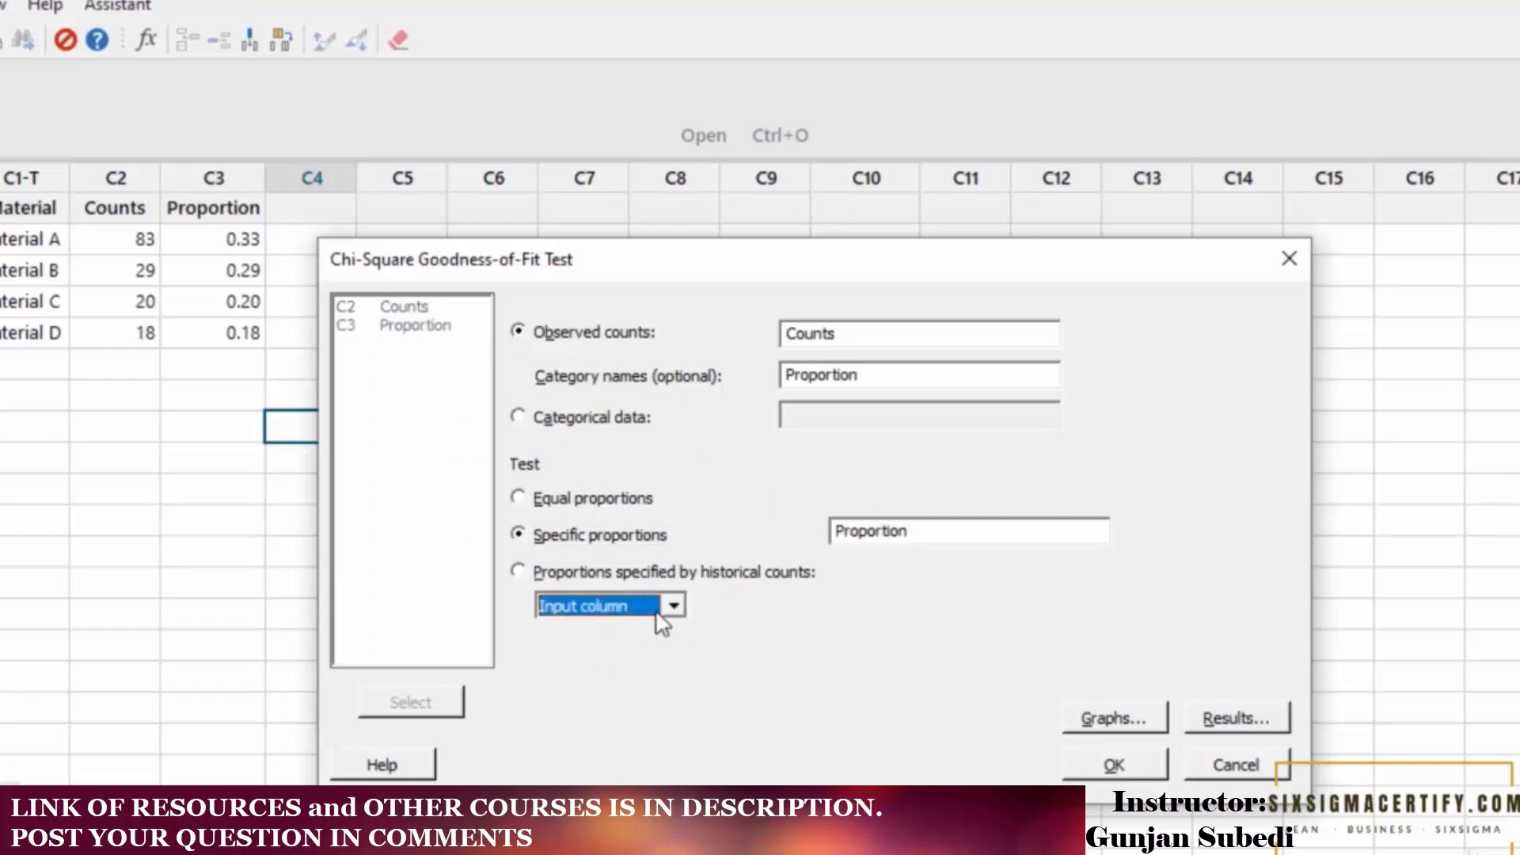
Turn off displaying bars from largest to smallest in the graph options, then run the test.
left_click(1117, 721)
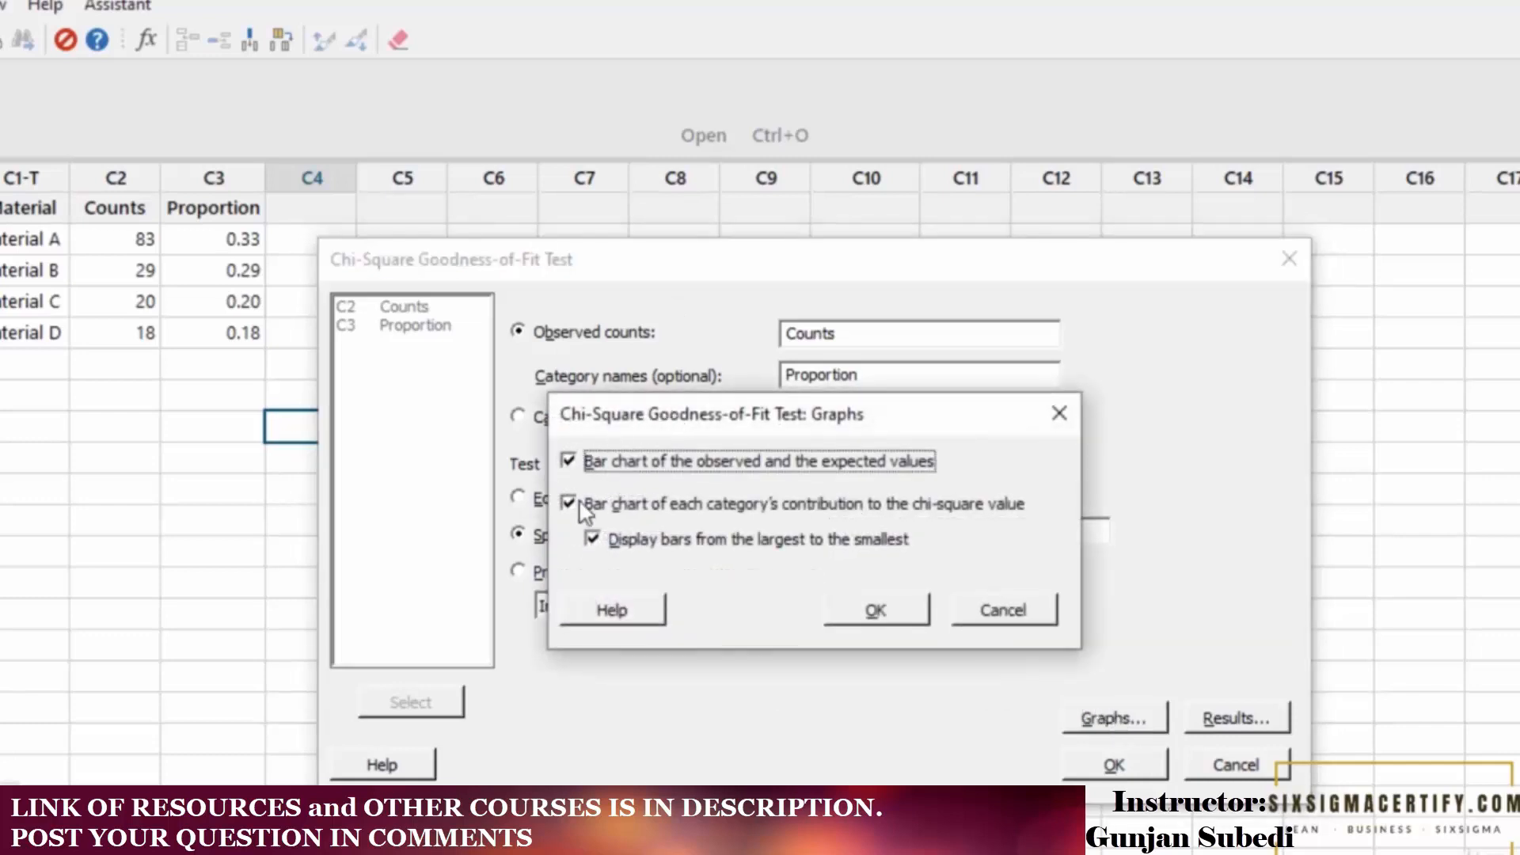
left_click(593, 539)
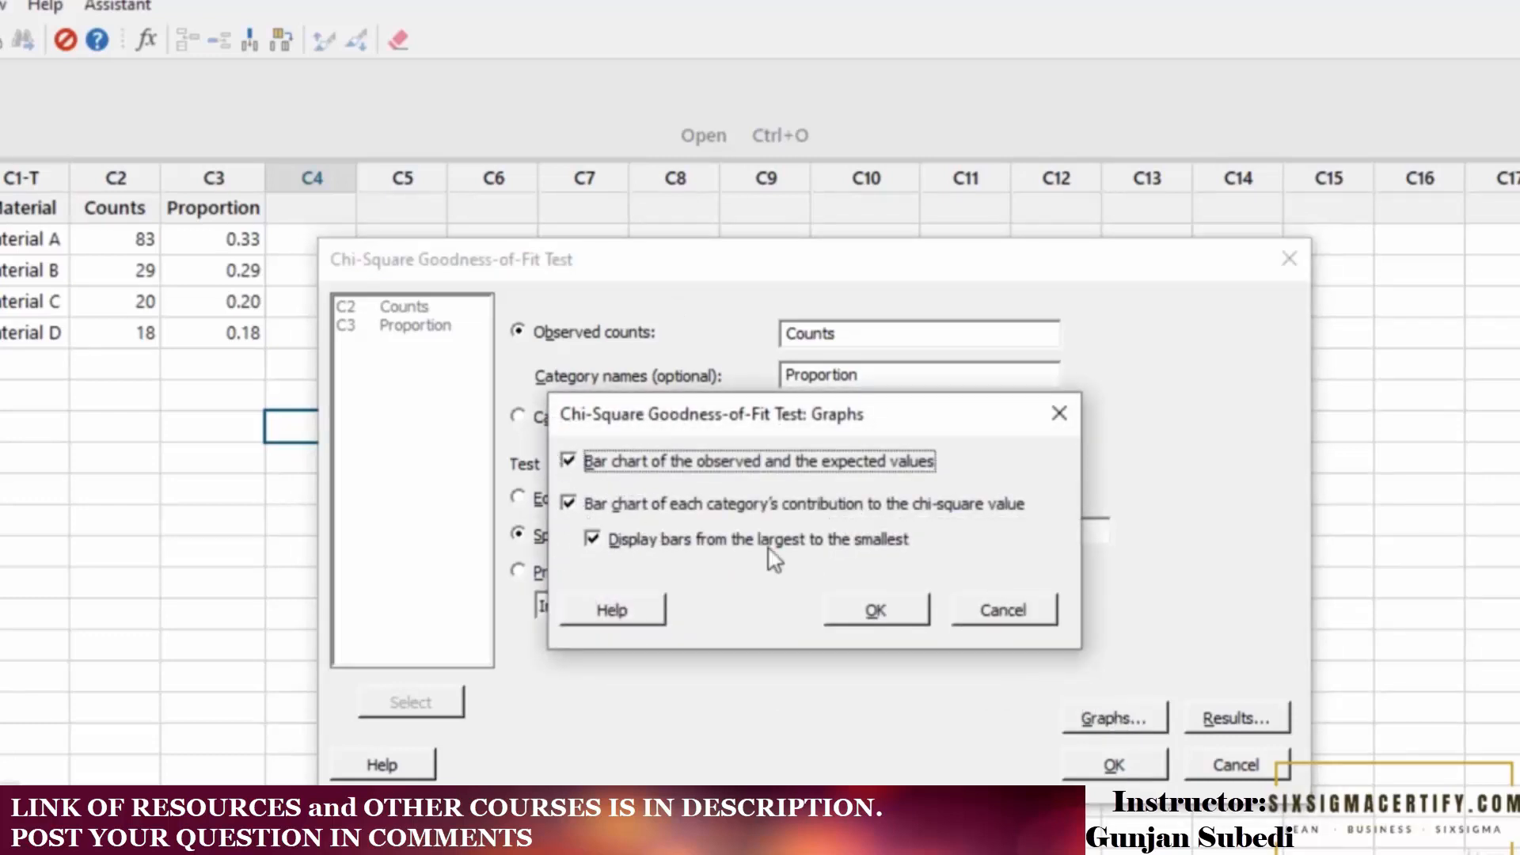
left_click(869, 613)
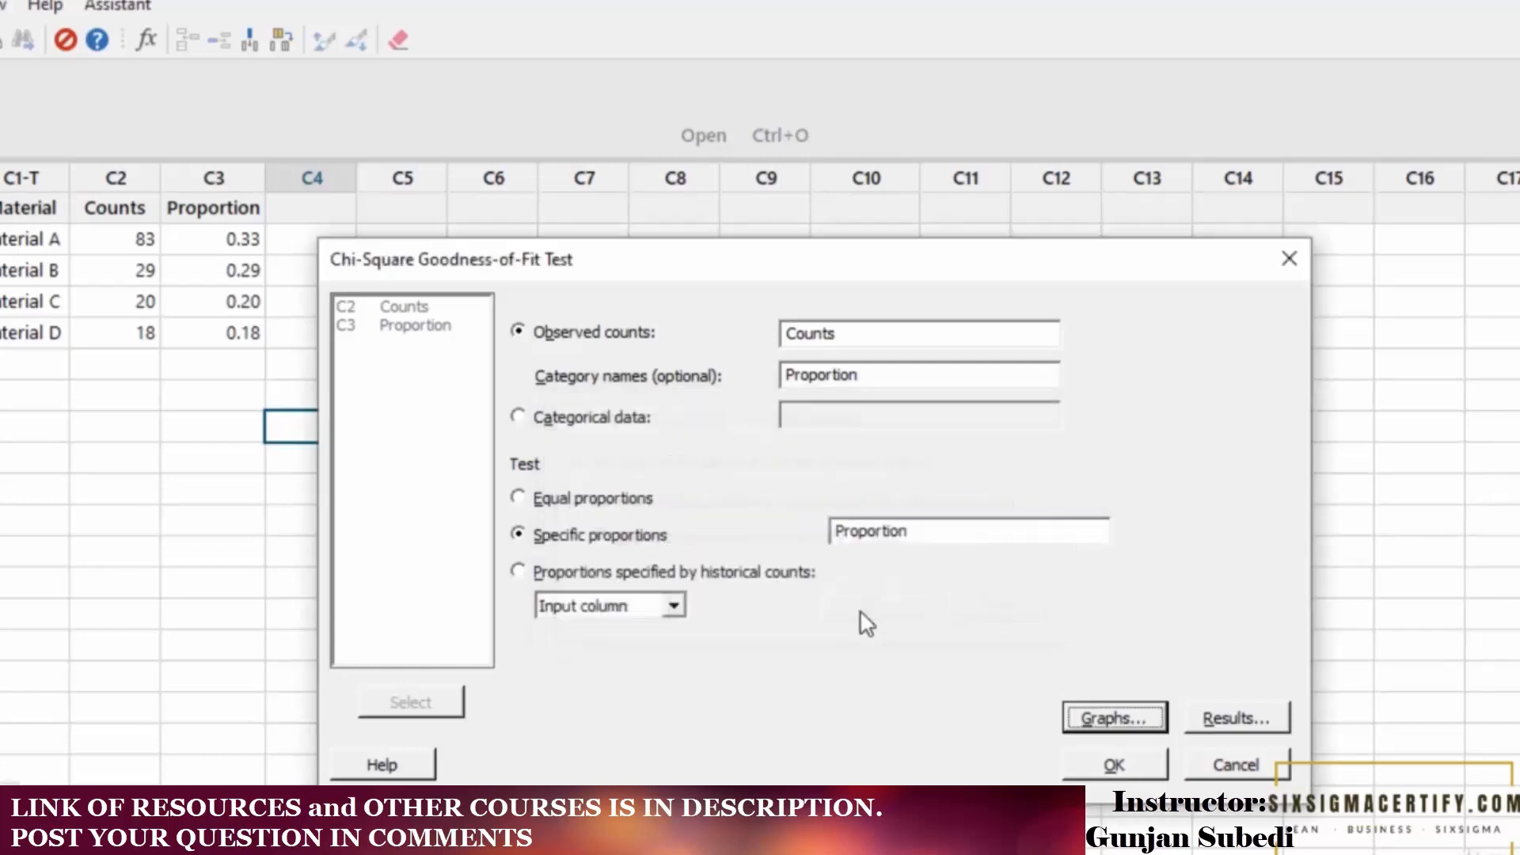
left_click(1299, 767)
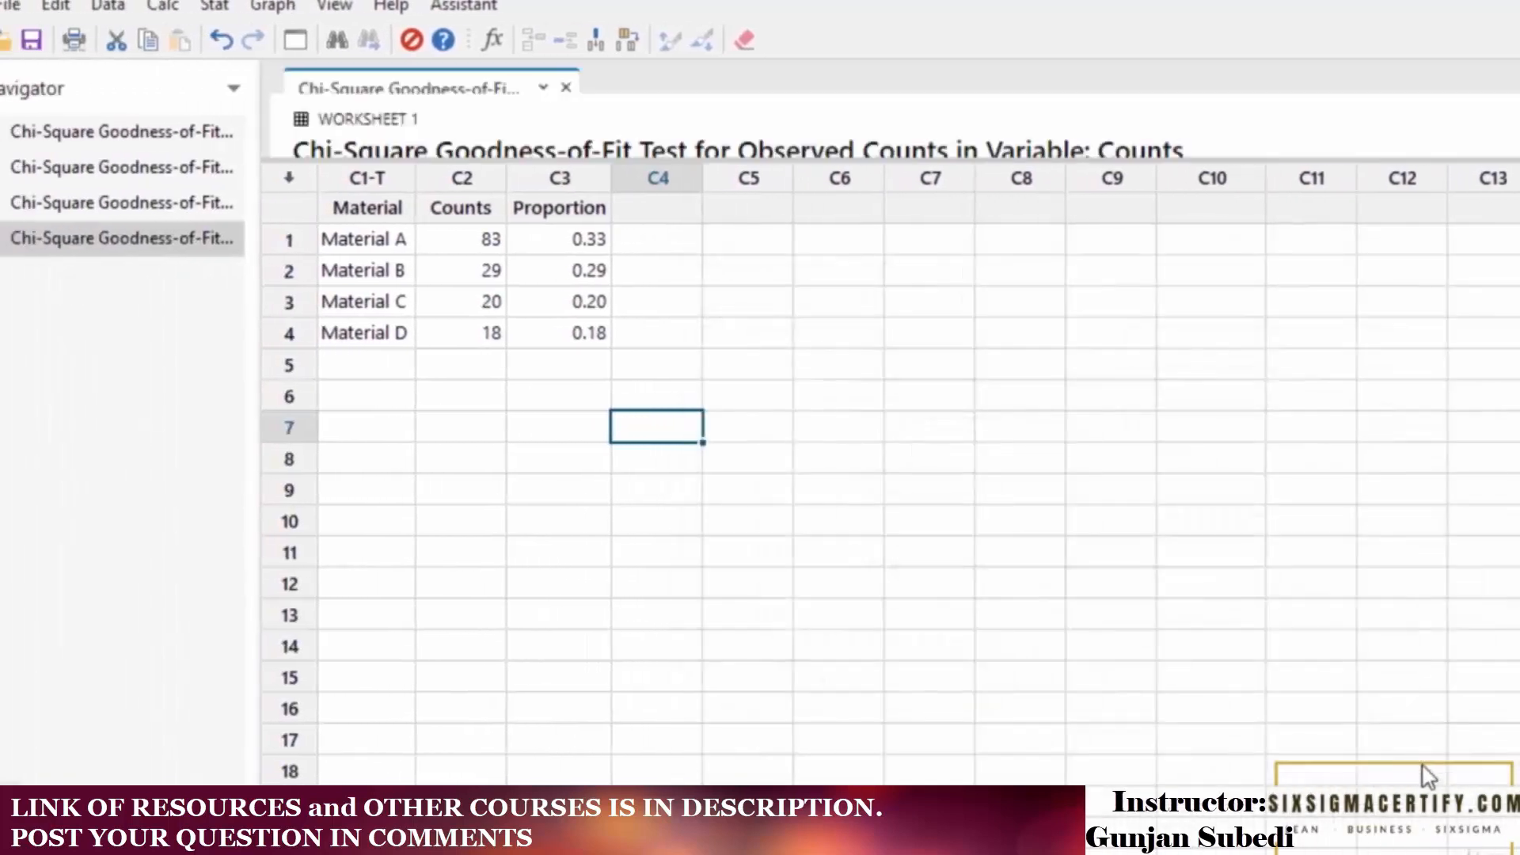
Examine the observed and expected counts table and the chart of observed and expected values.
left_click_drag(1443, 158, 1433, 624)
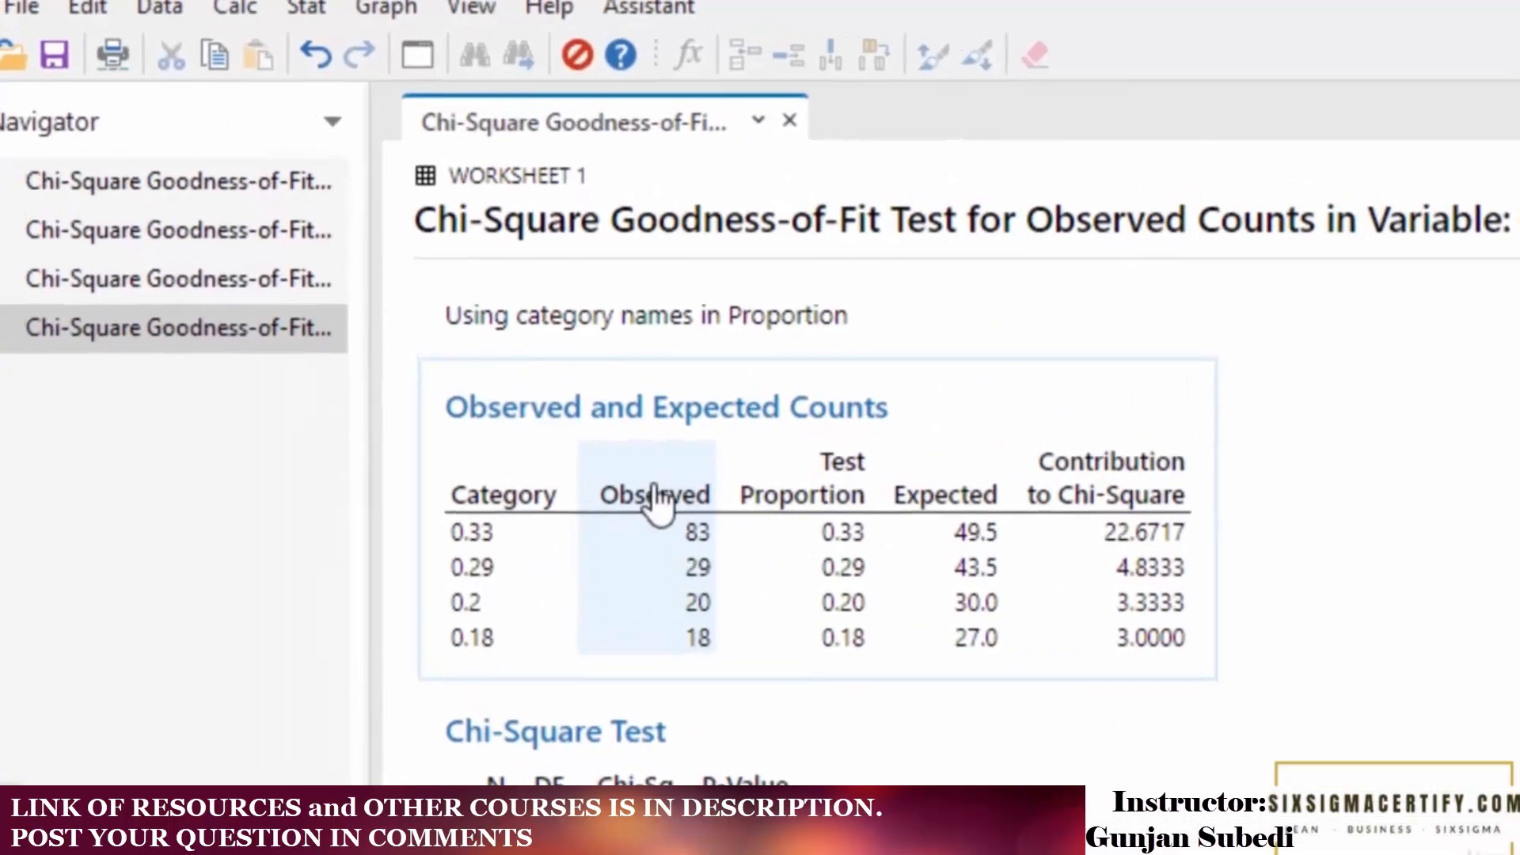
left_click(668, 484)
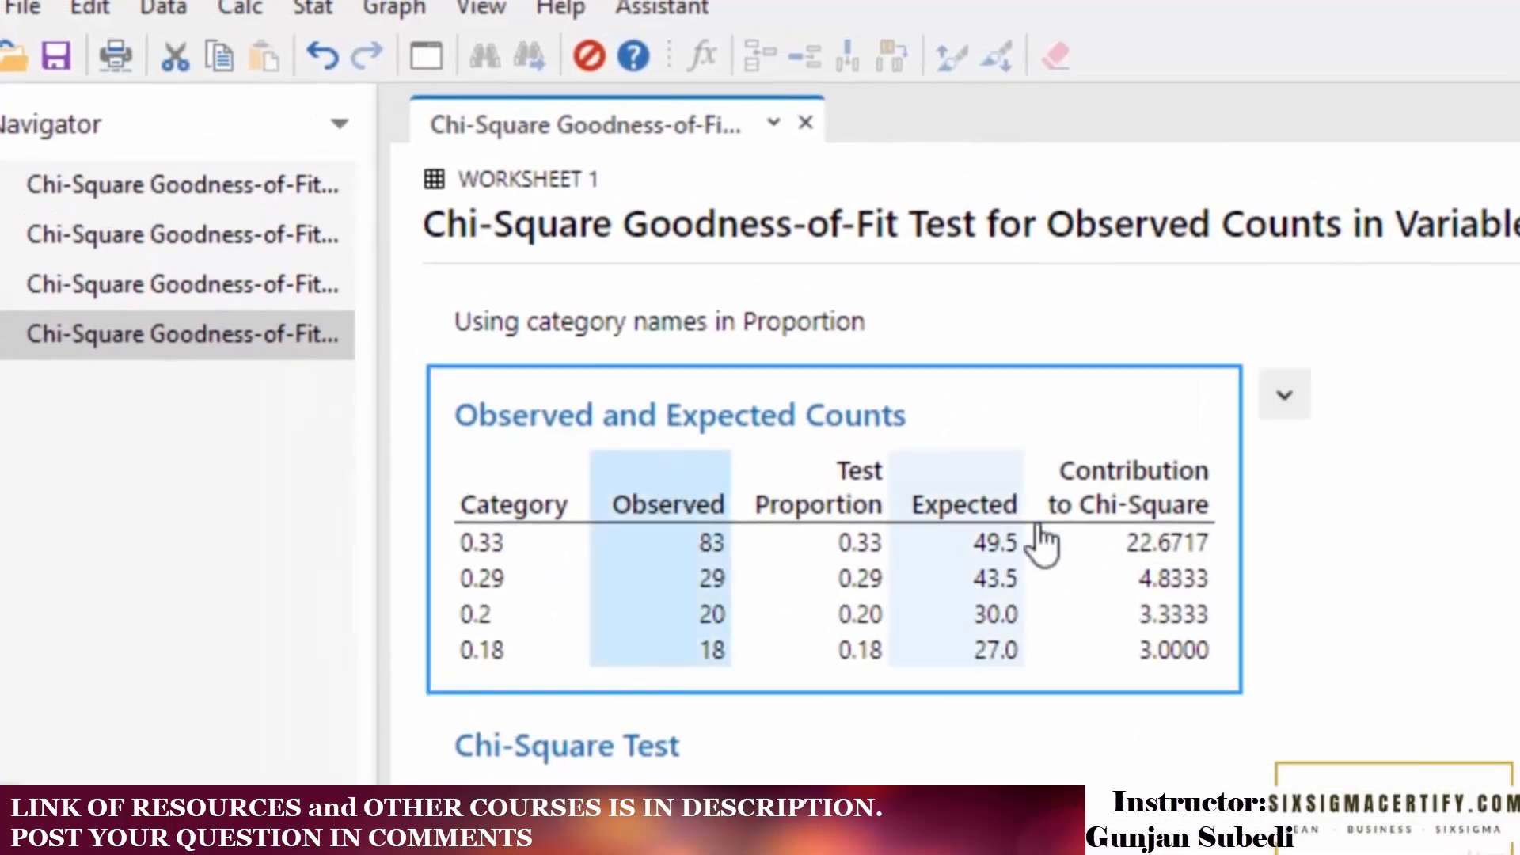
left_click(989, 511)
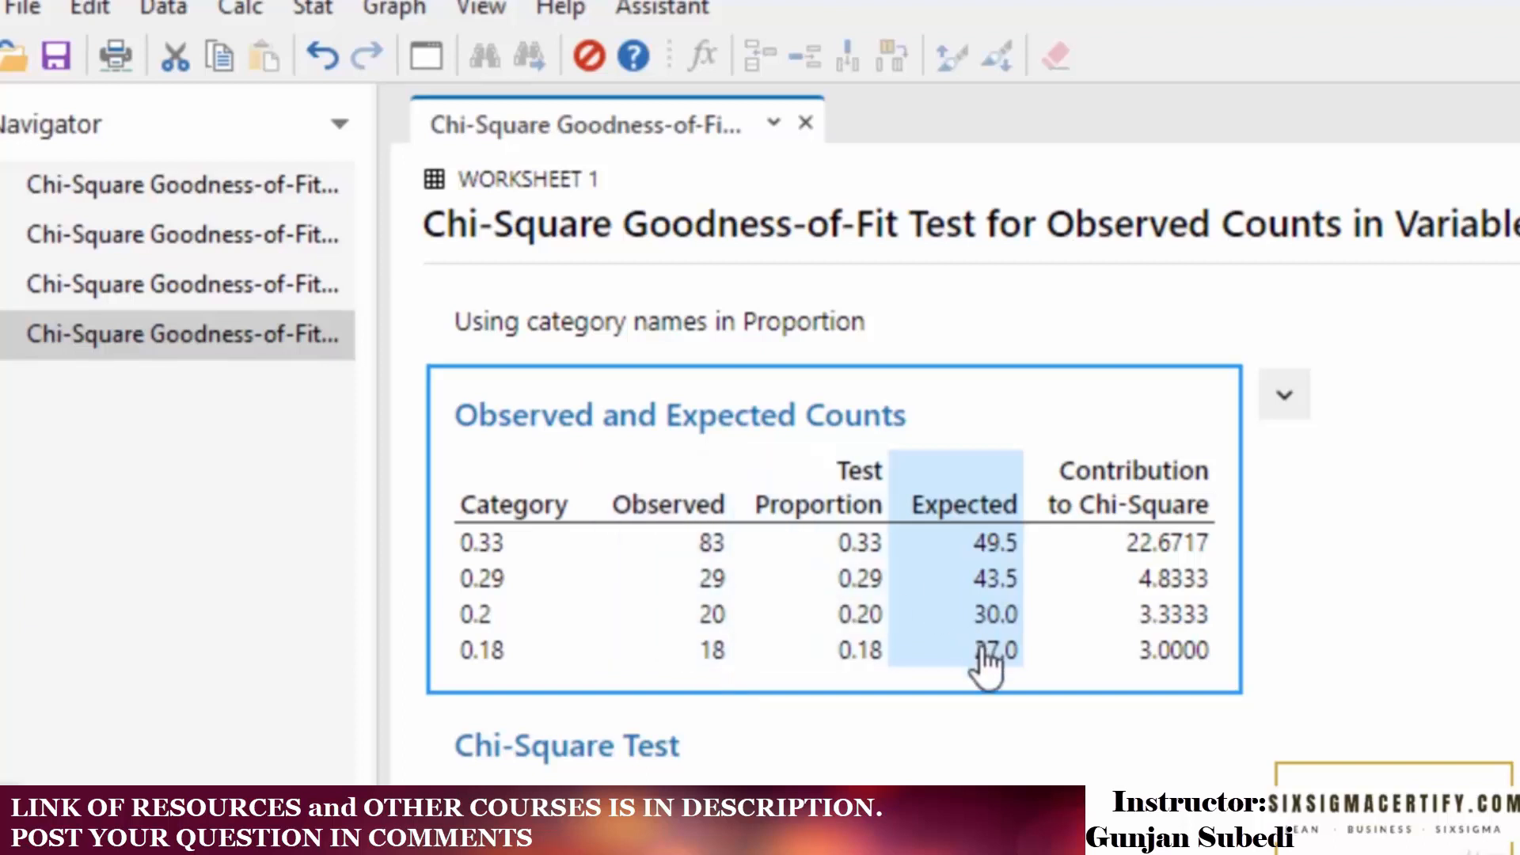
scroll(986, 665, "down", 5)
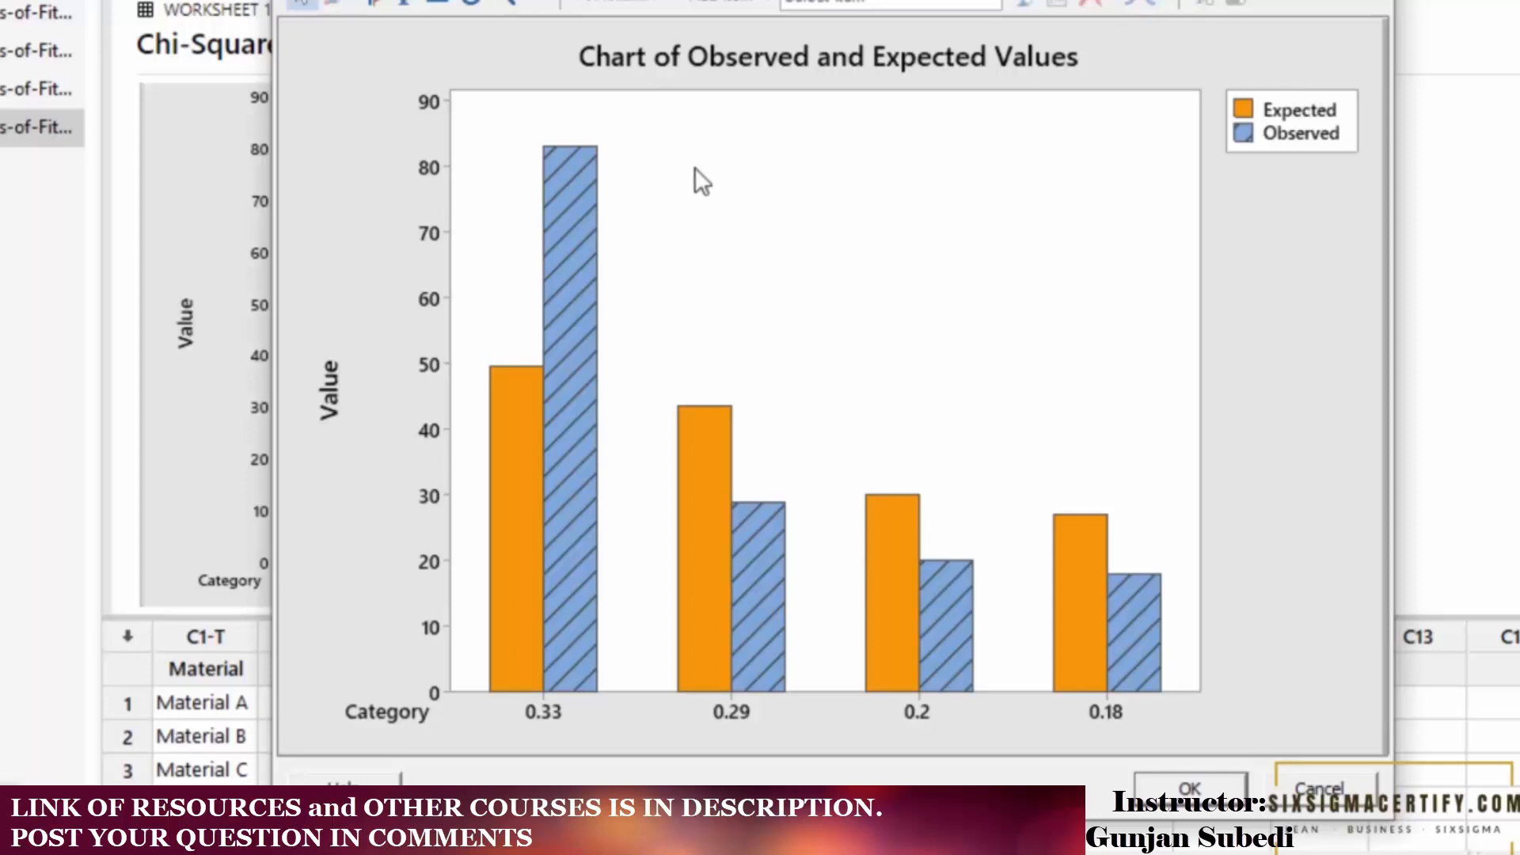
mouse_move(583, 190)
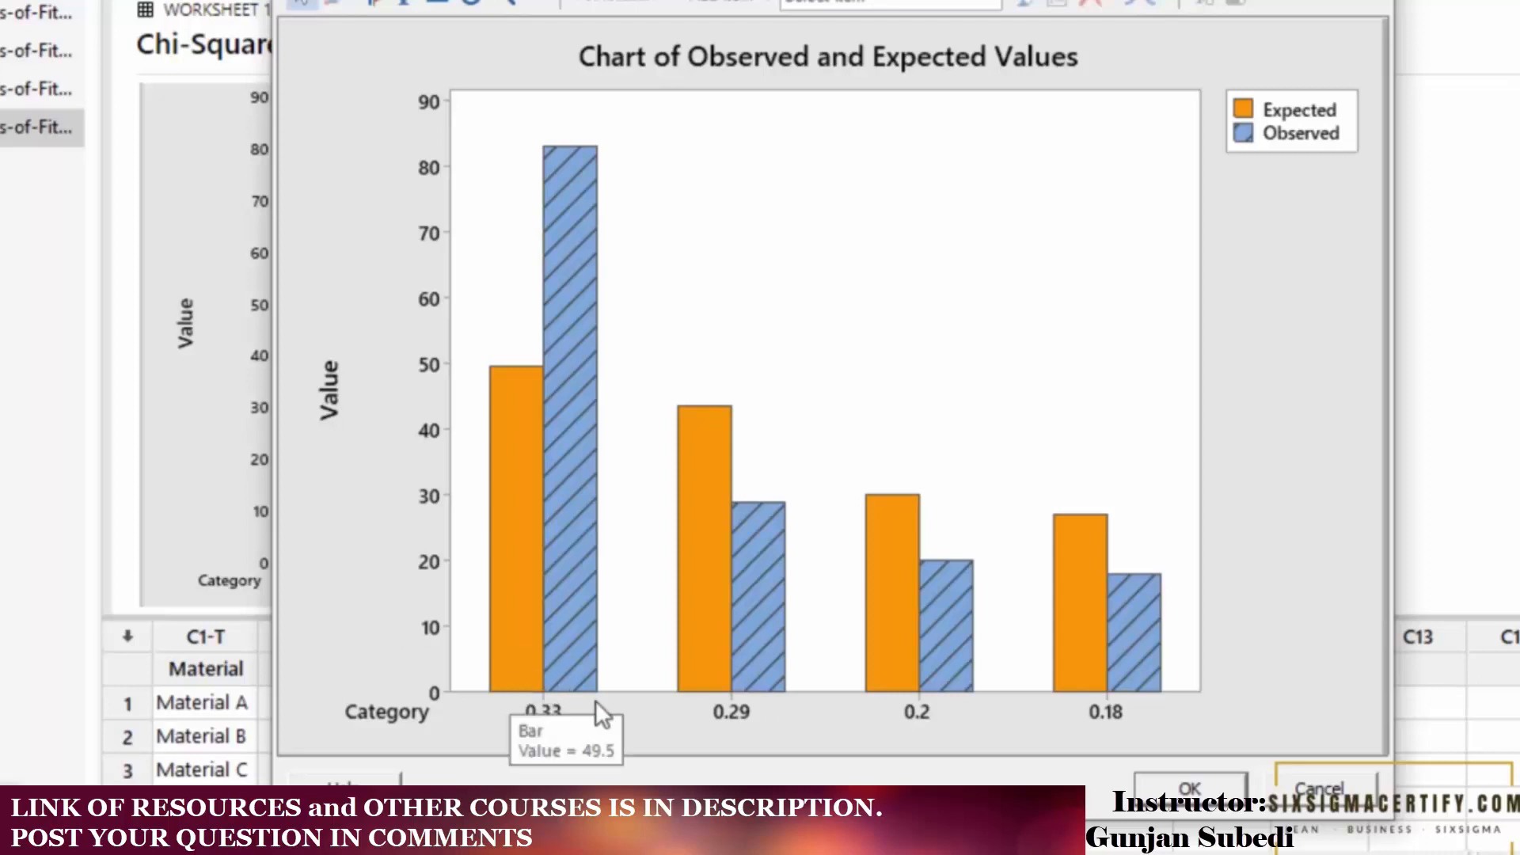
mouse_move(577, 242)
mouse_move(500, 457)
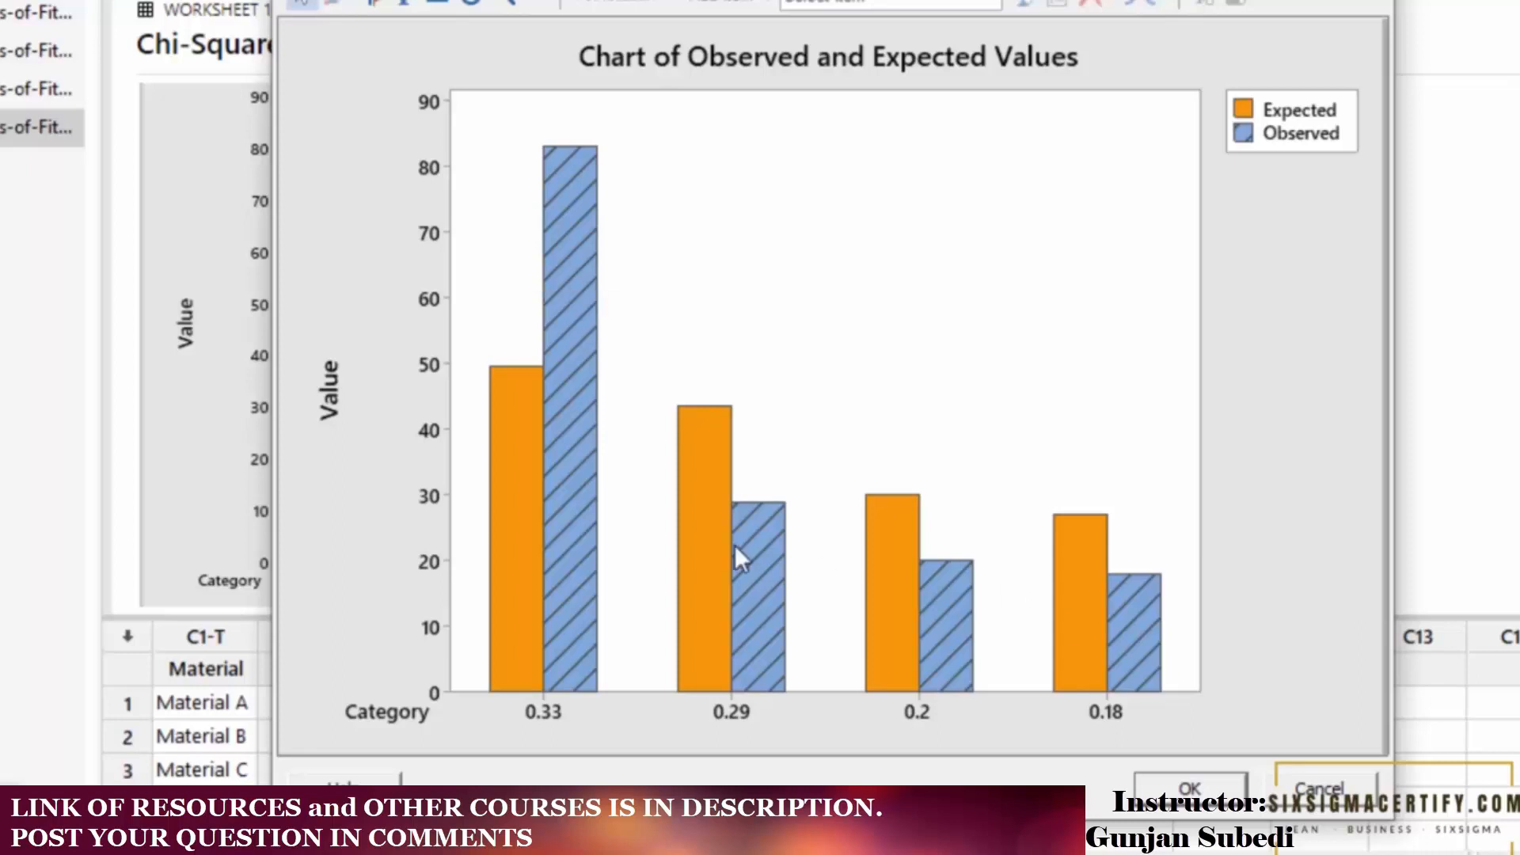
left_click(1338, 789)
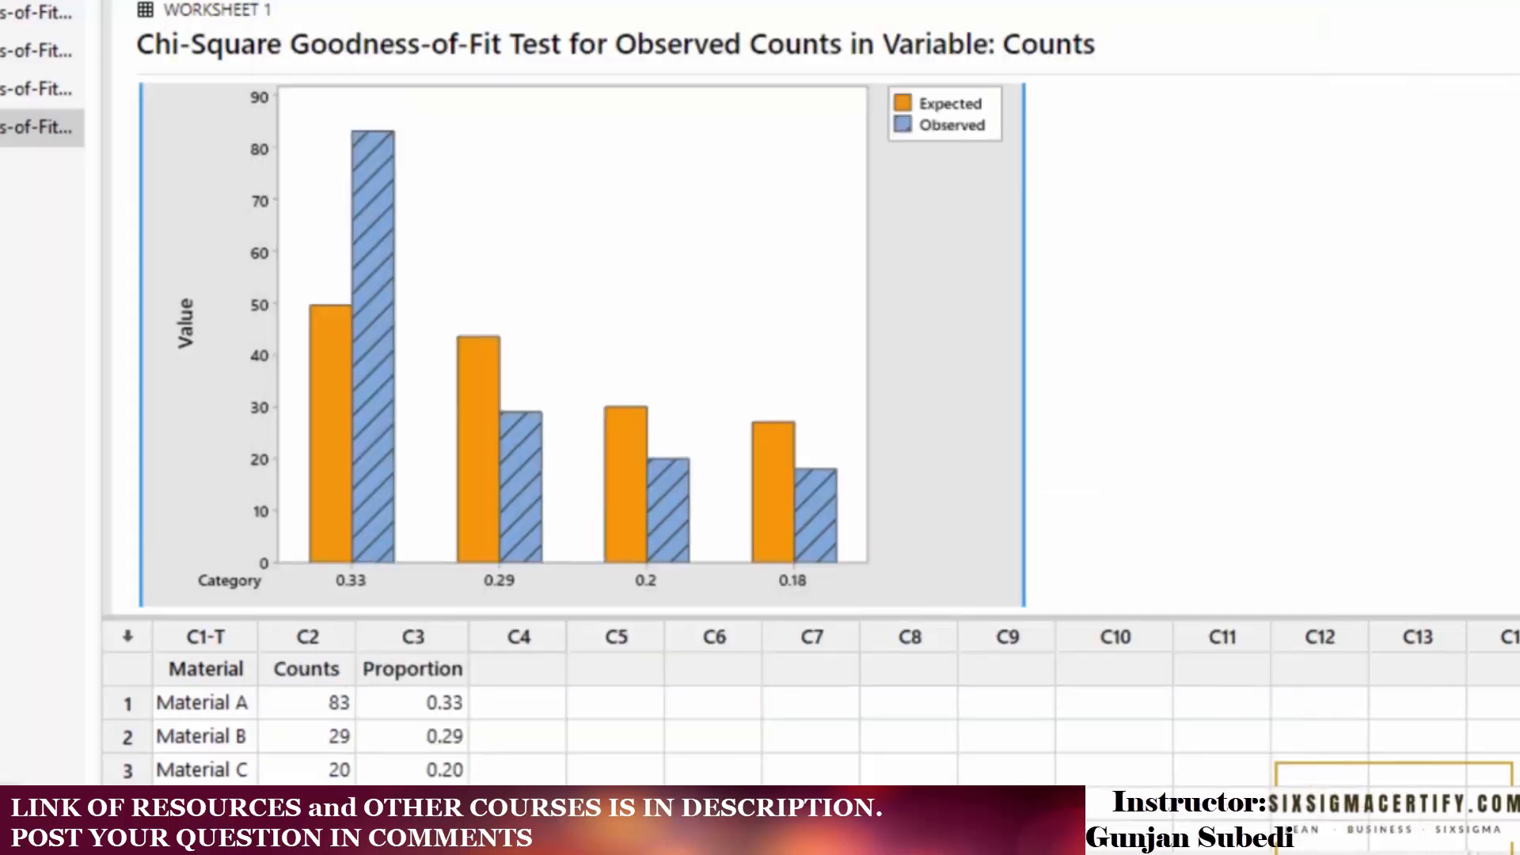
Examine the contributions to chi-square and the chi-square test statistic and p-value.
scroll(582, 345, "down", 8)
double_click(614, 119)
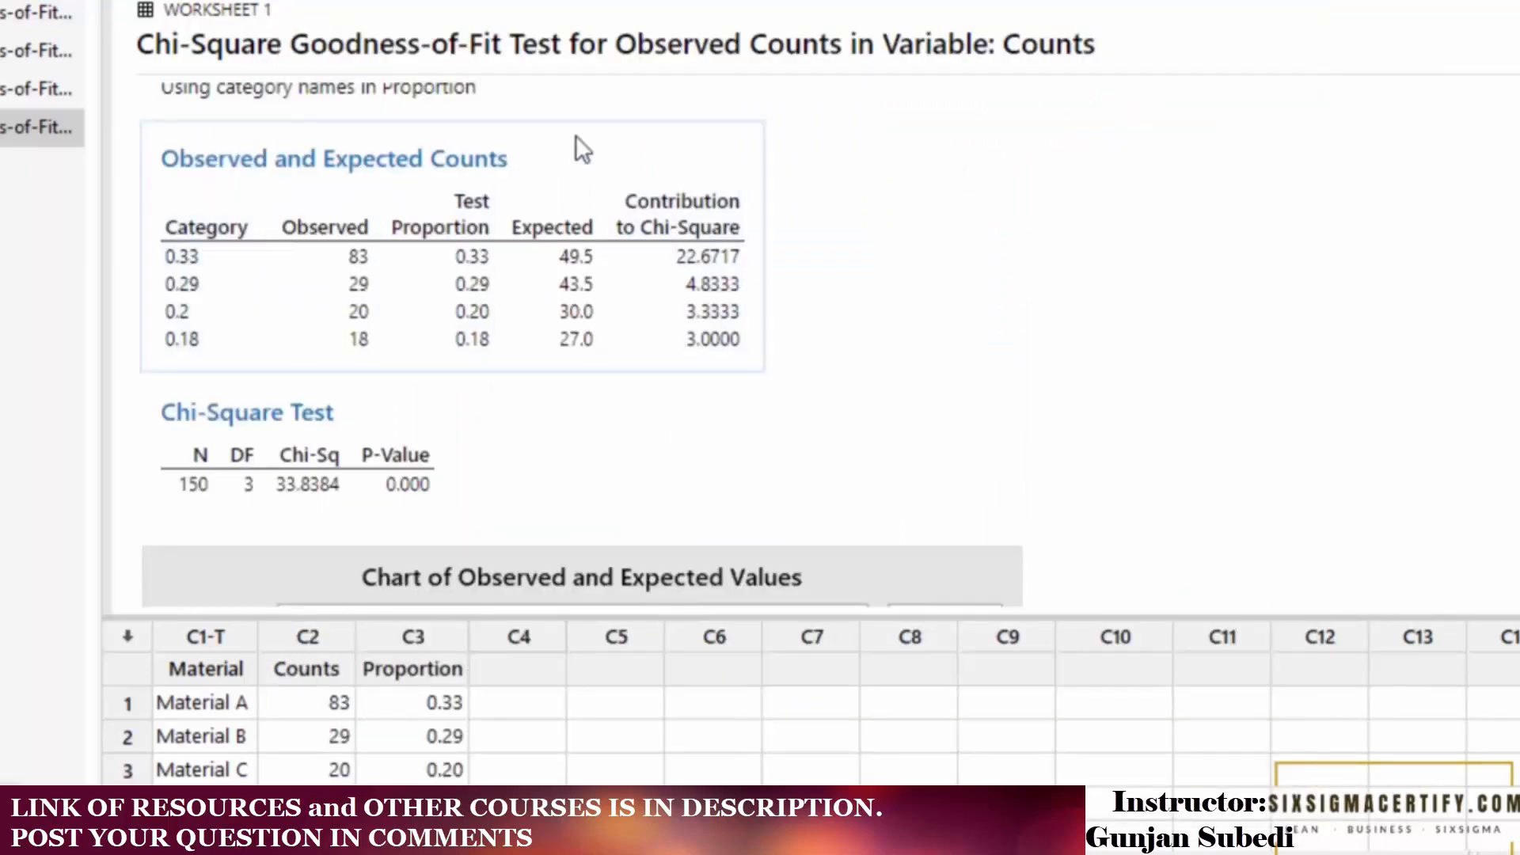
left_click(662, 228)
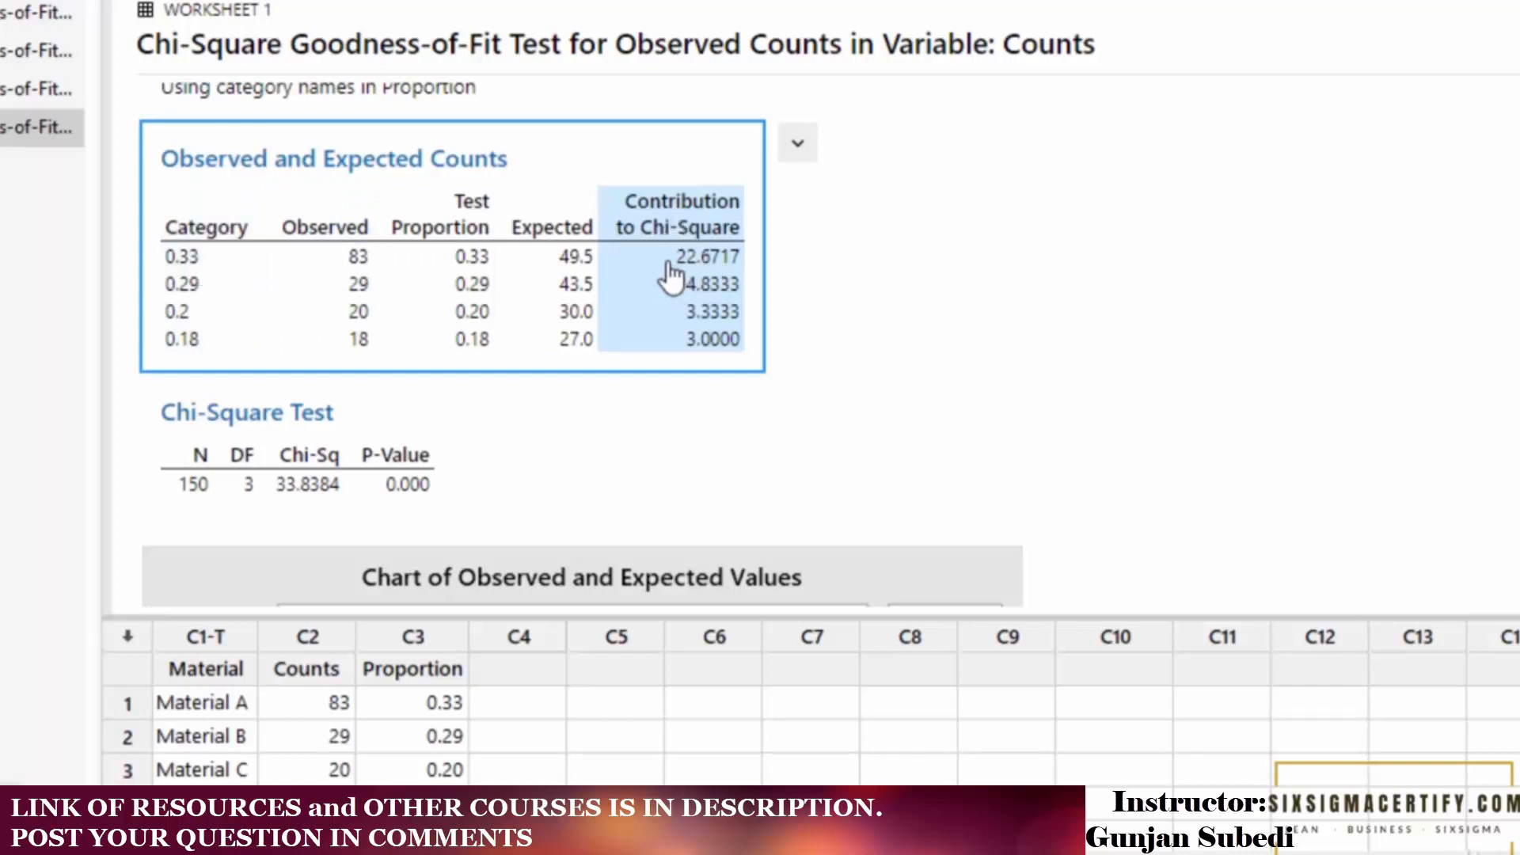
scroll(728, 273, "down", 1)
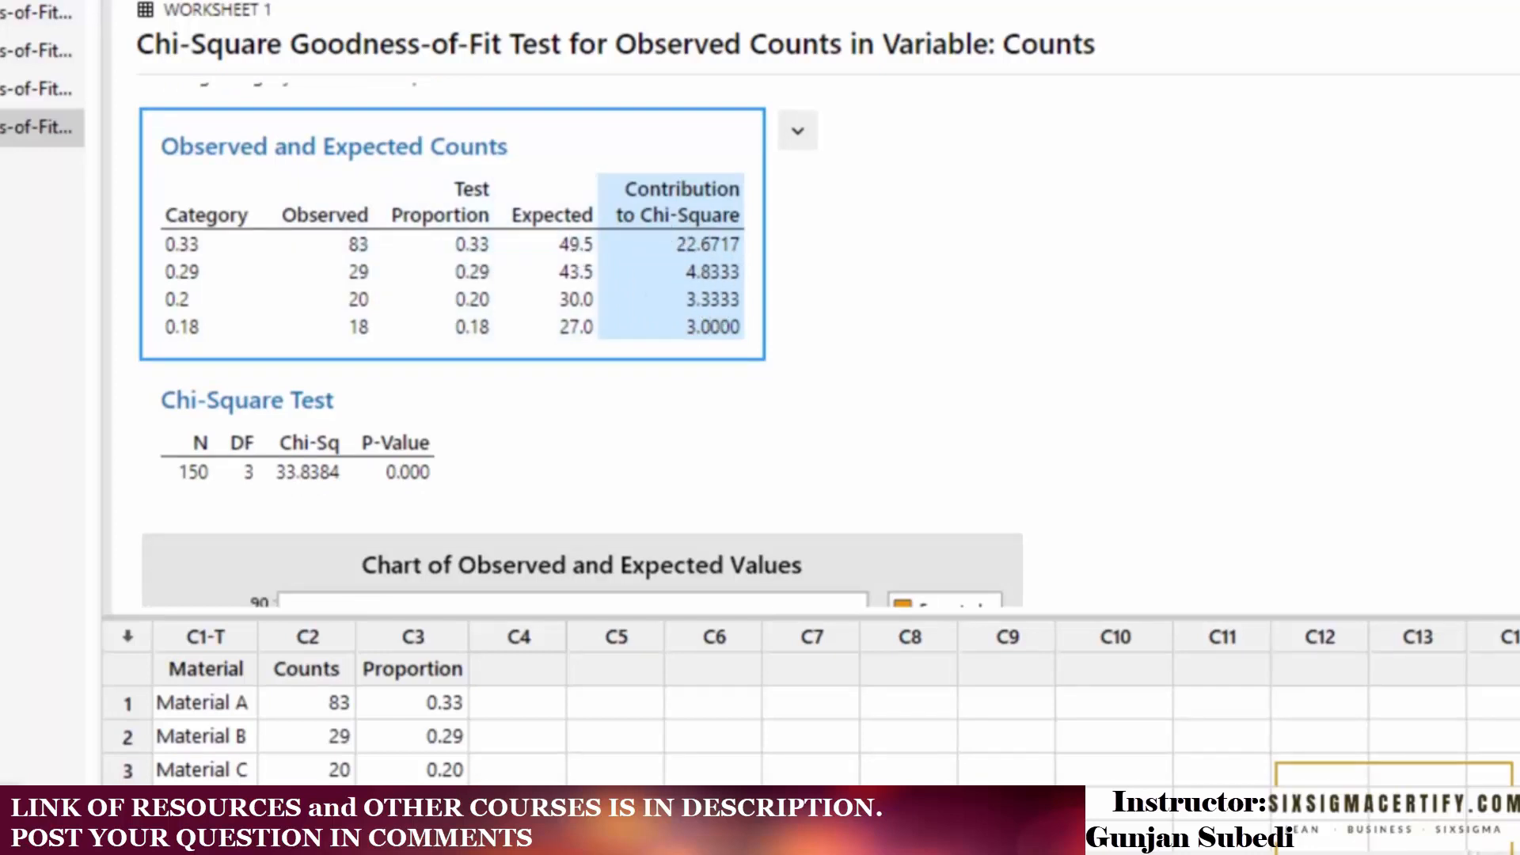
scroll(792, 325, "down", 8)
double_click(792, 324)
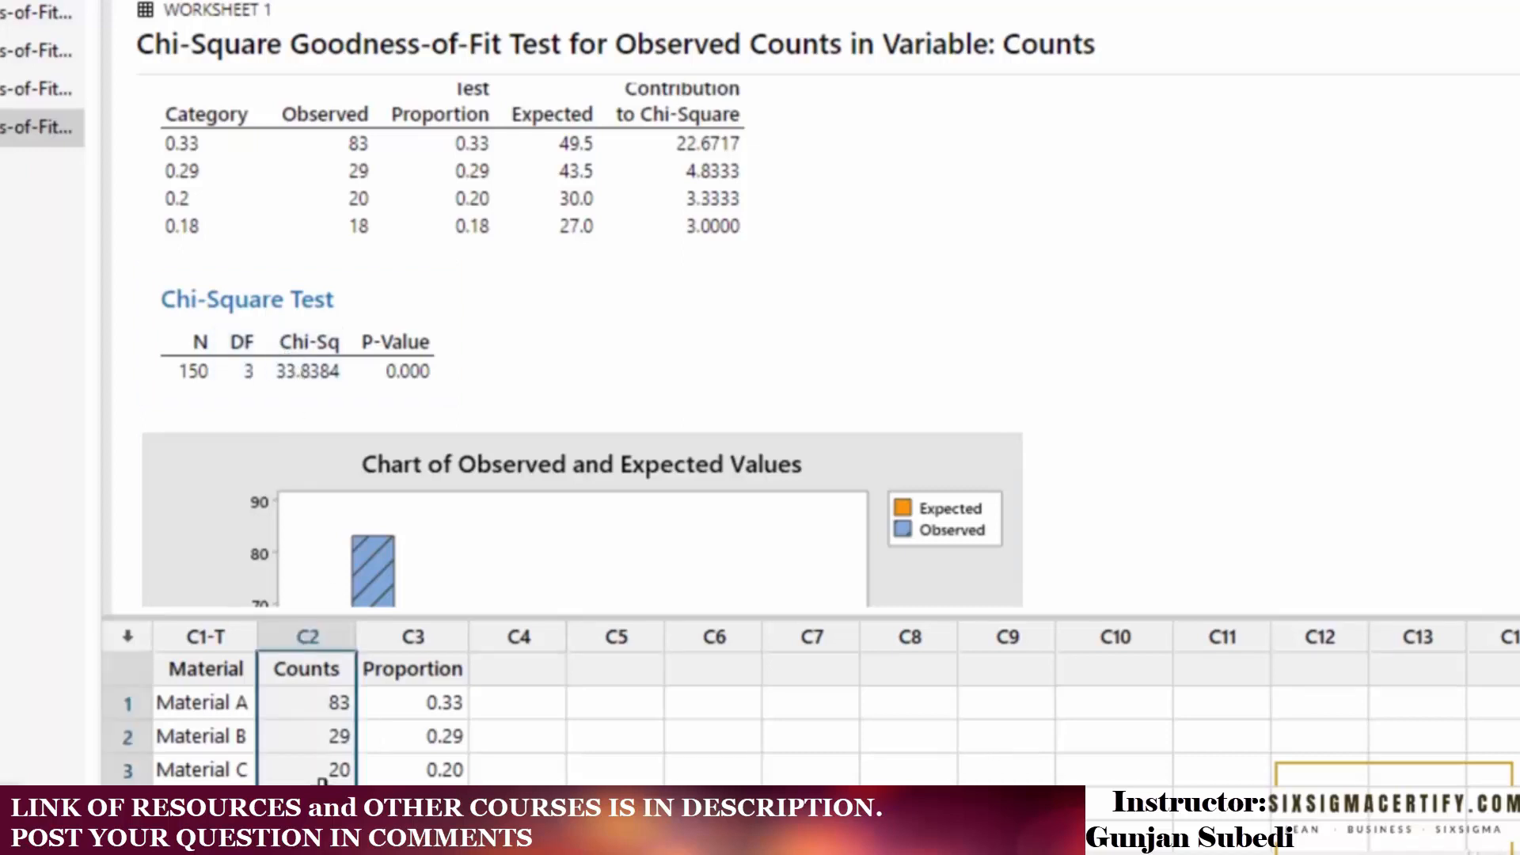
left_click_drag(312, 670, 381, 673)
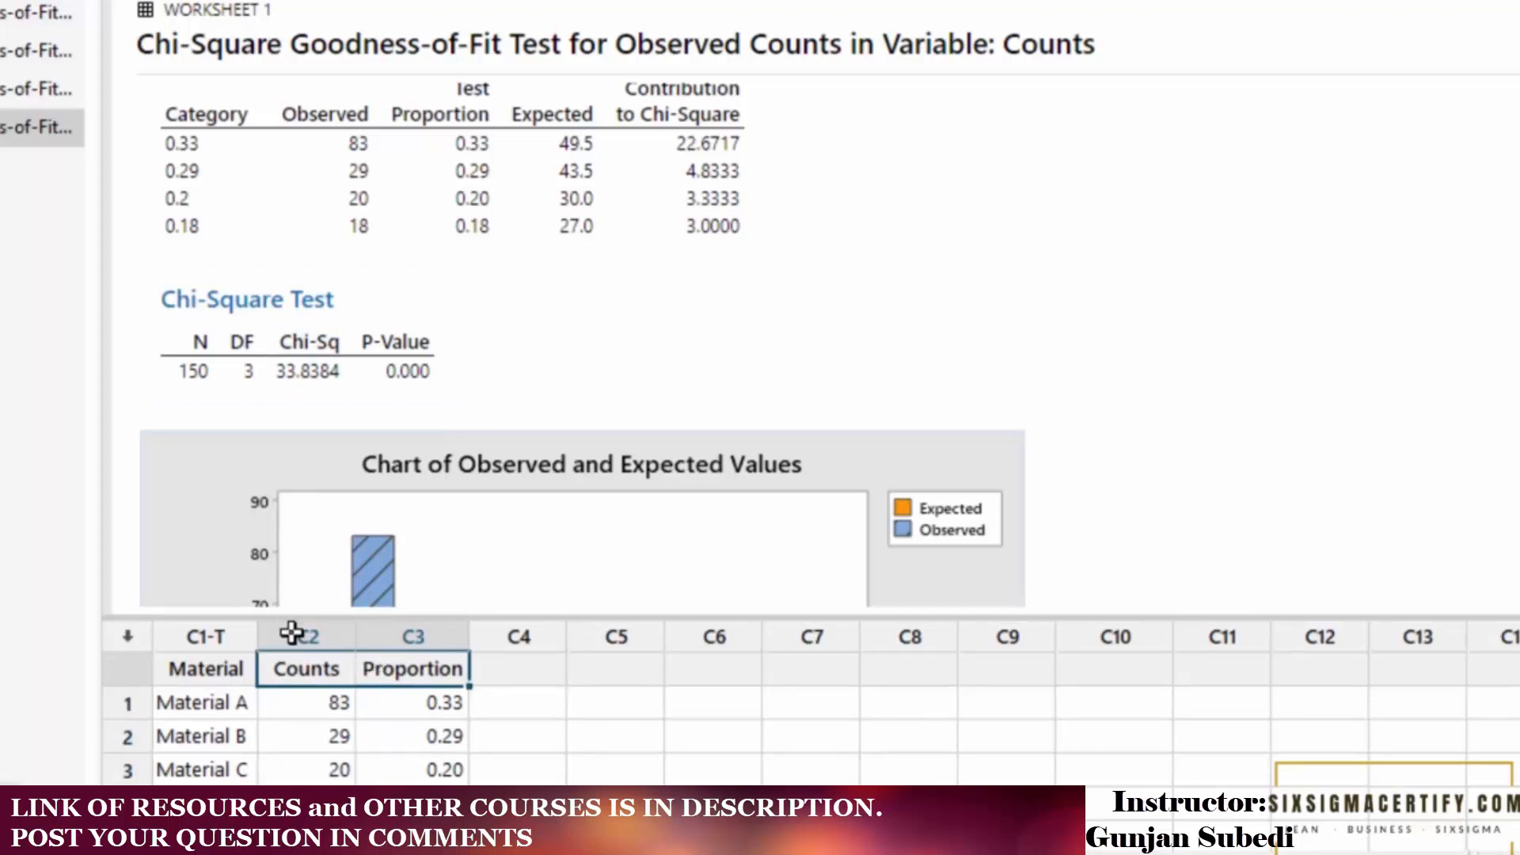
left_click(241, 387)
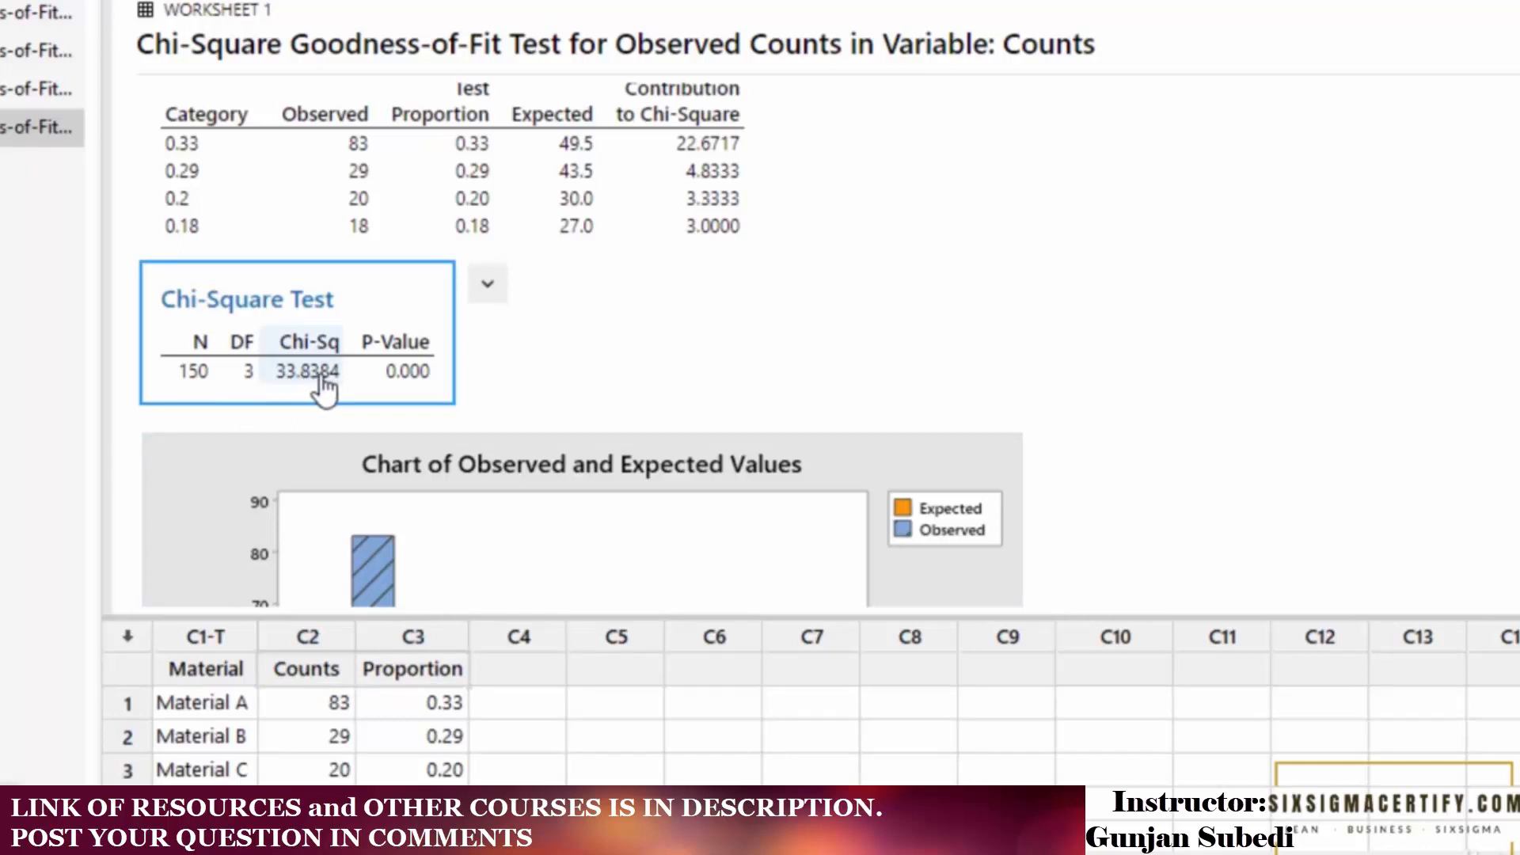